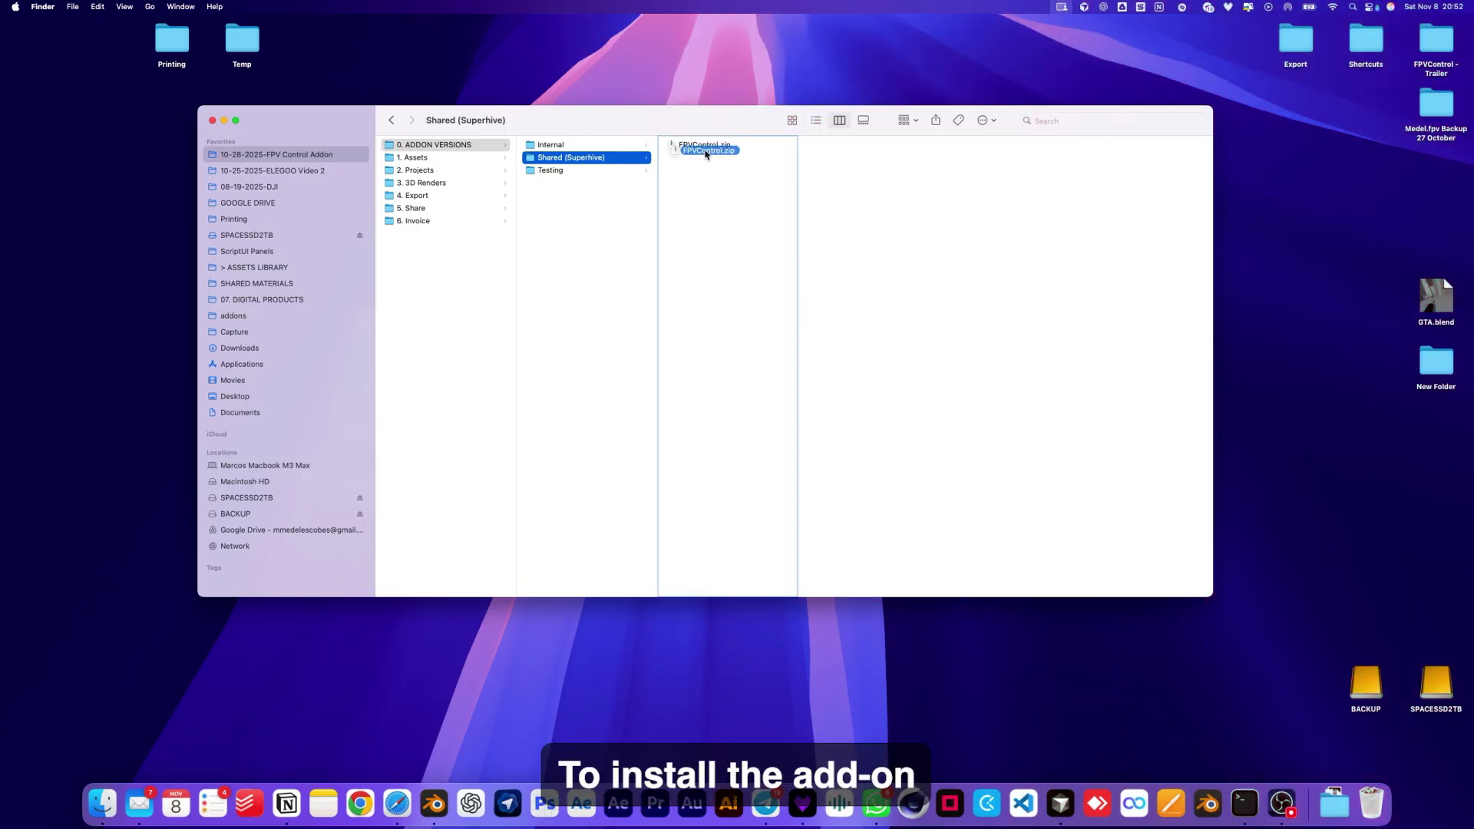
# - Drag FPVControl.zip from the Shared (Superhive) folder in Finder over to Blender
pyautogui.moveTo(707, 154); pyautogui.dragTo(596, 355)
# - Install FPVControl.zip, find the FPV drone control add-on, and install its missing dependencies
pyautogui.press('super+Tab')
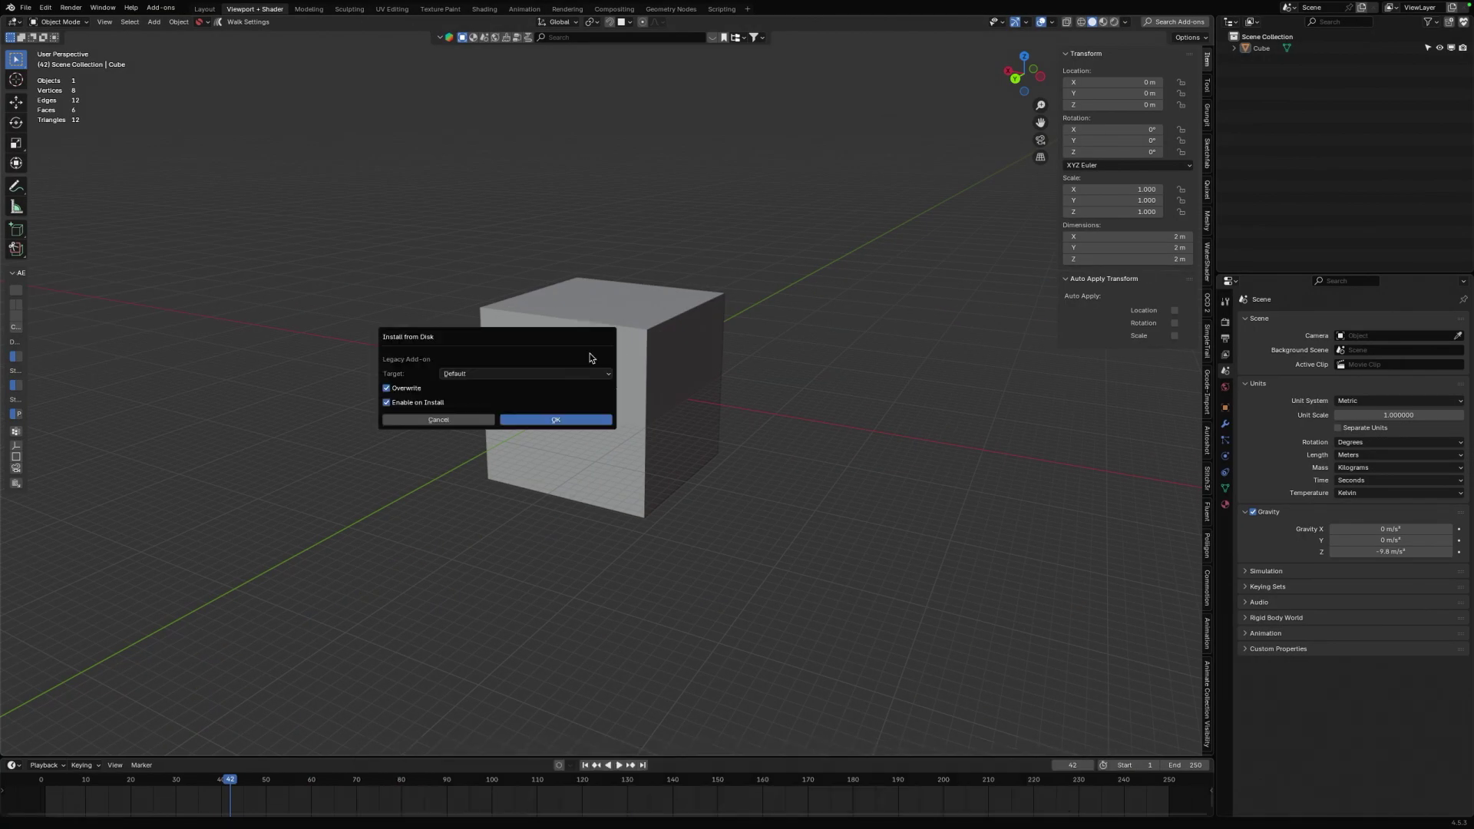
pyautogui.click(554, 420)
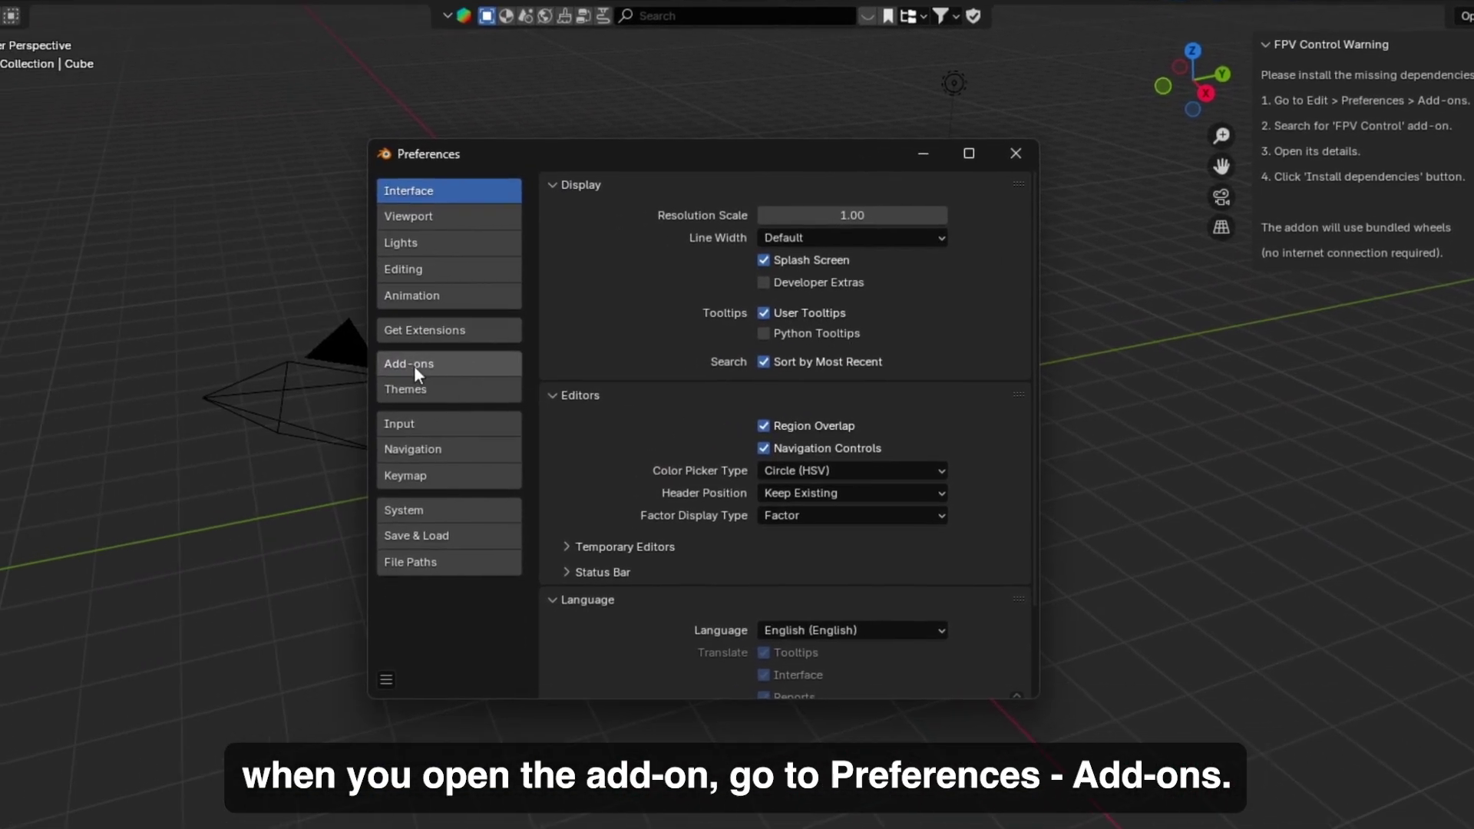
pyautogui.click(58, 428)
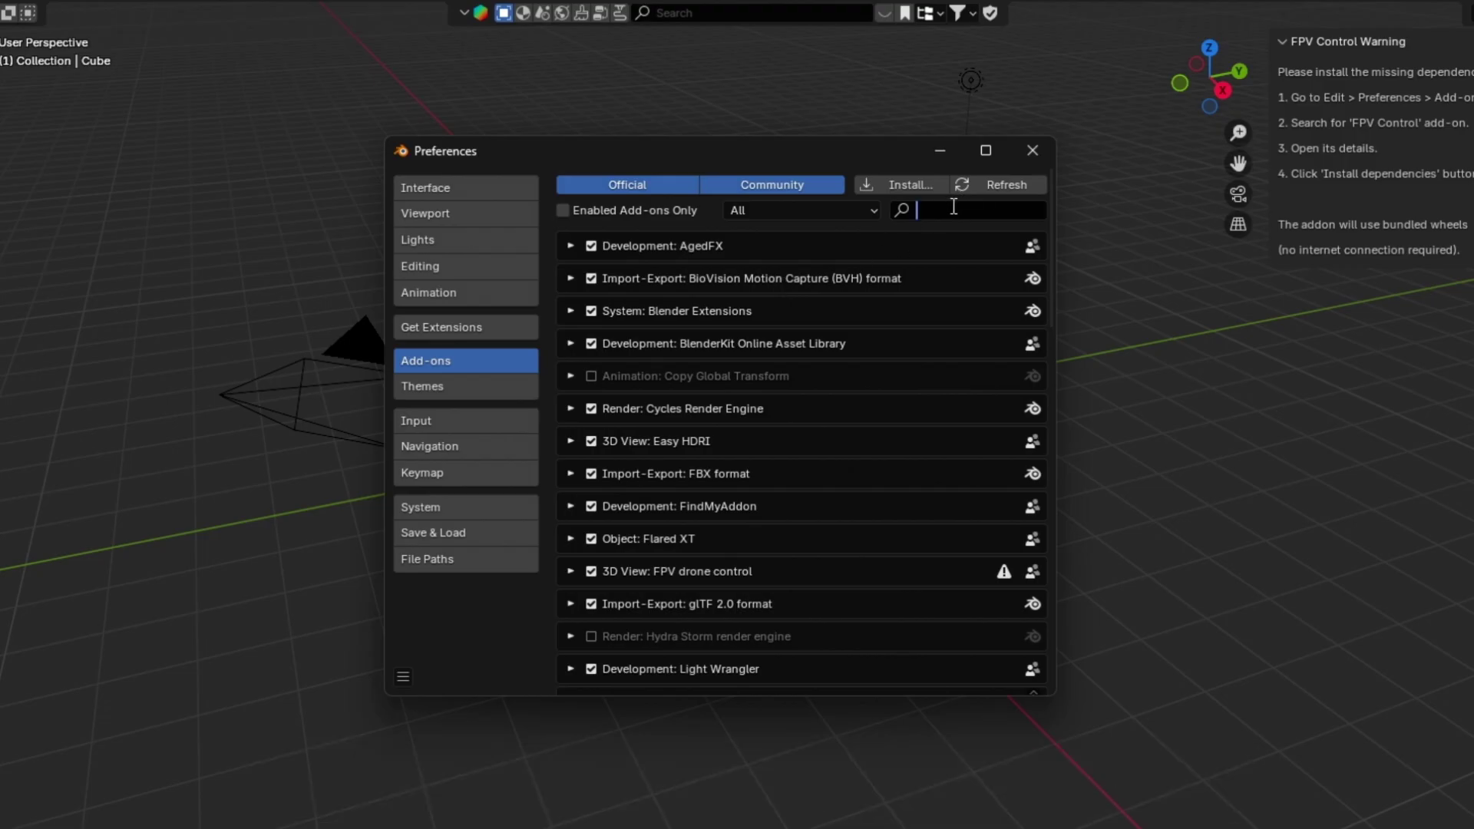
pyautogui.write('fpv')
pyautogui.click(571, 312)
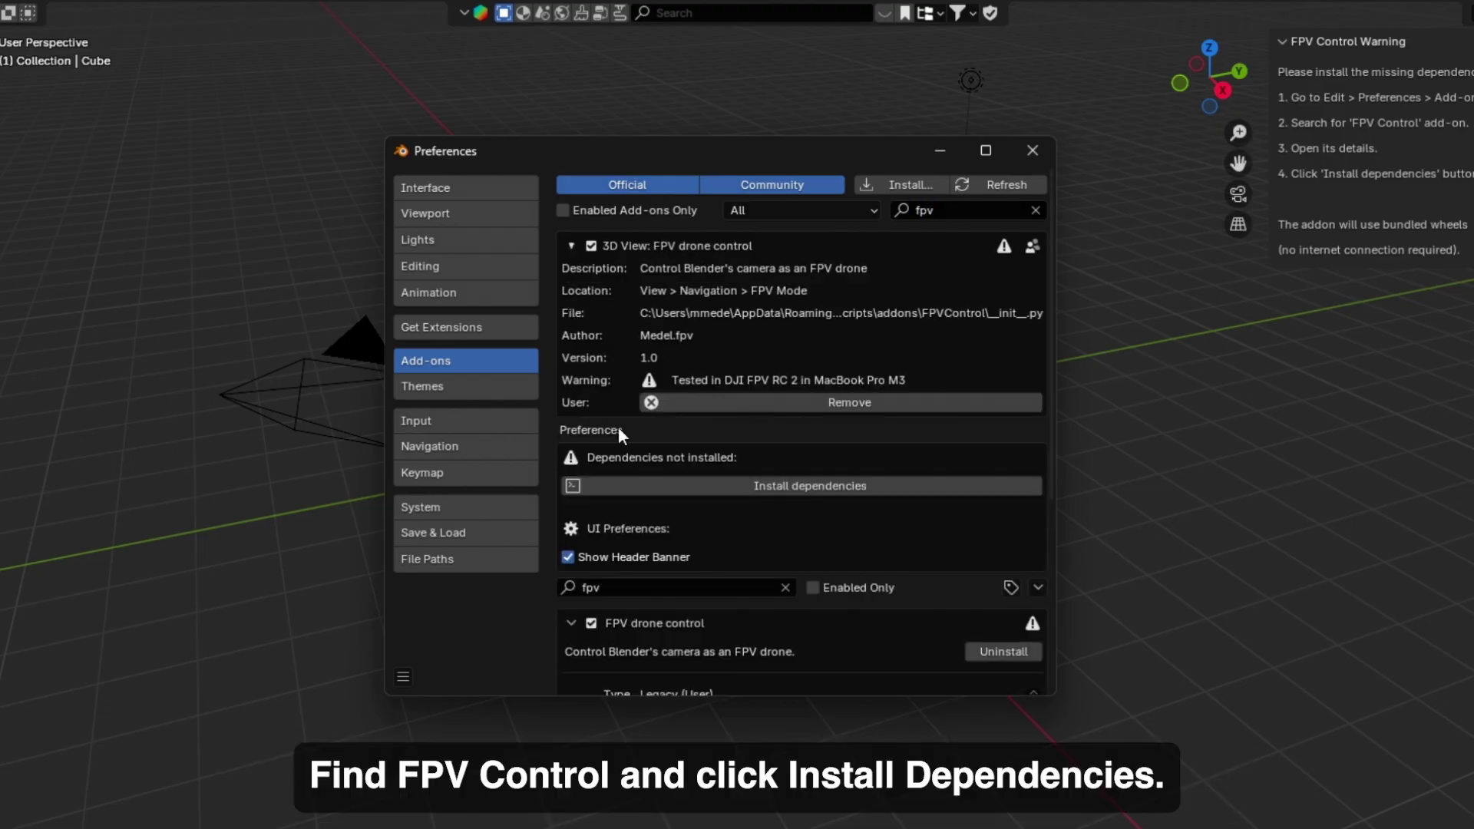
pyautogui.click(809, 486)
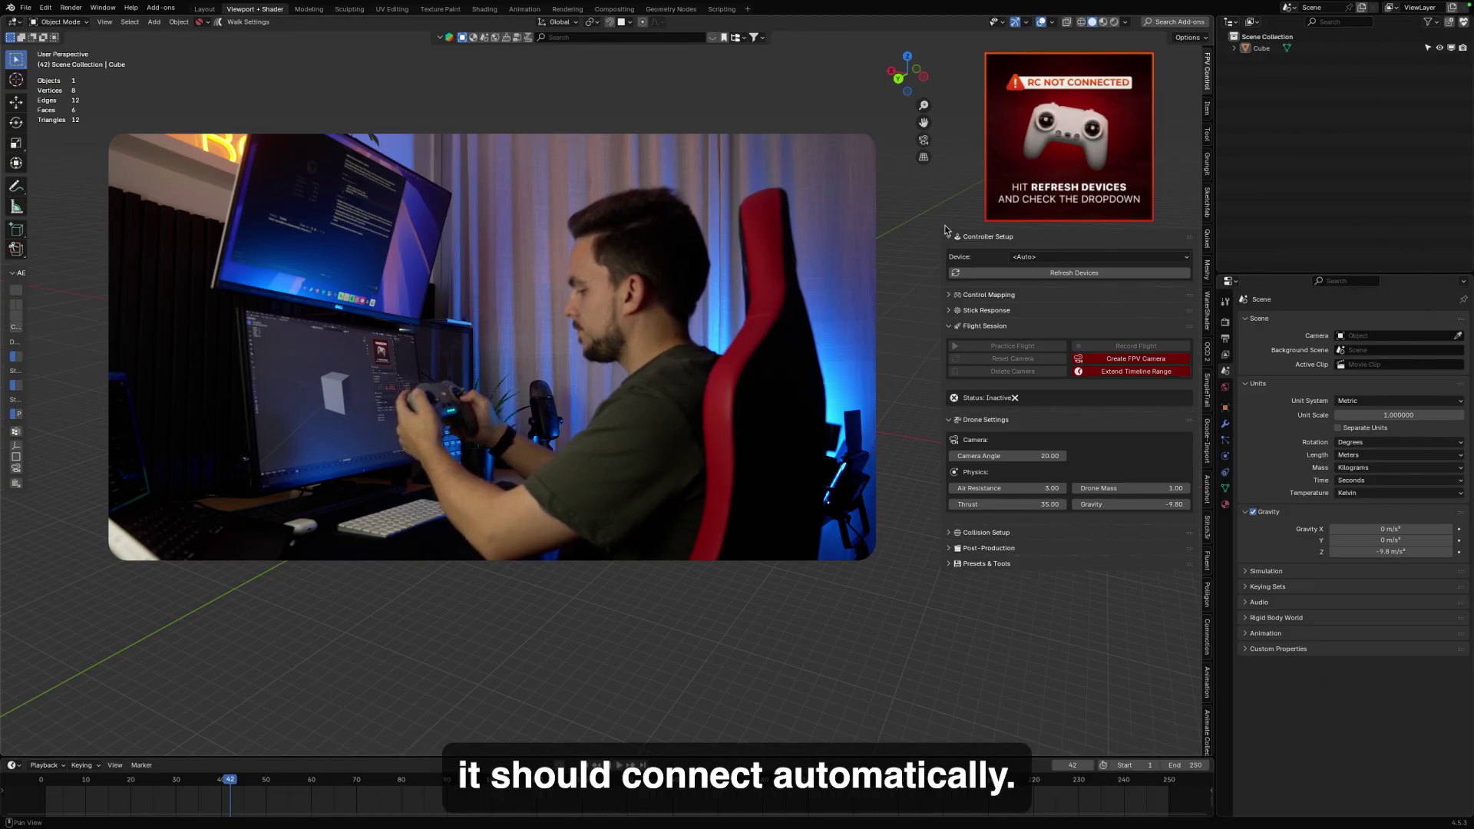
# - Refresh devices so the DJI FPV RC 3 joystick becomes the selected controller
pyautogui.click(1073, 274)
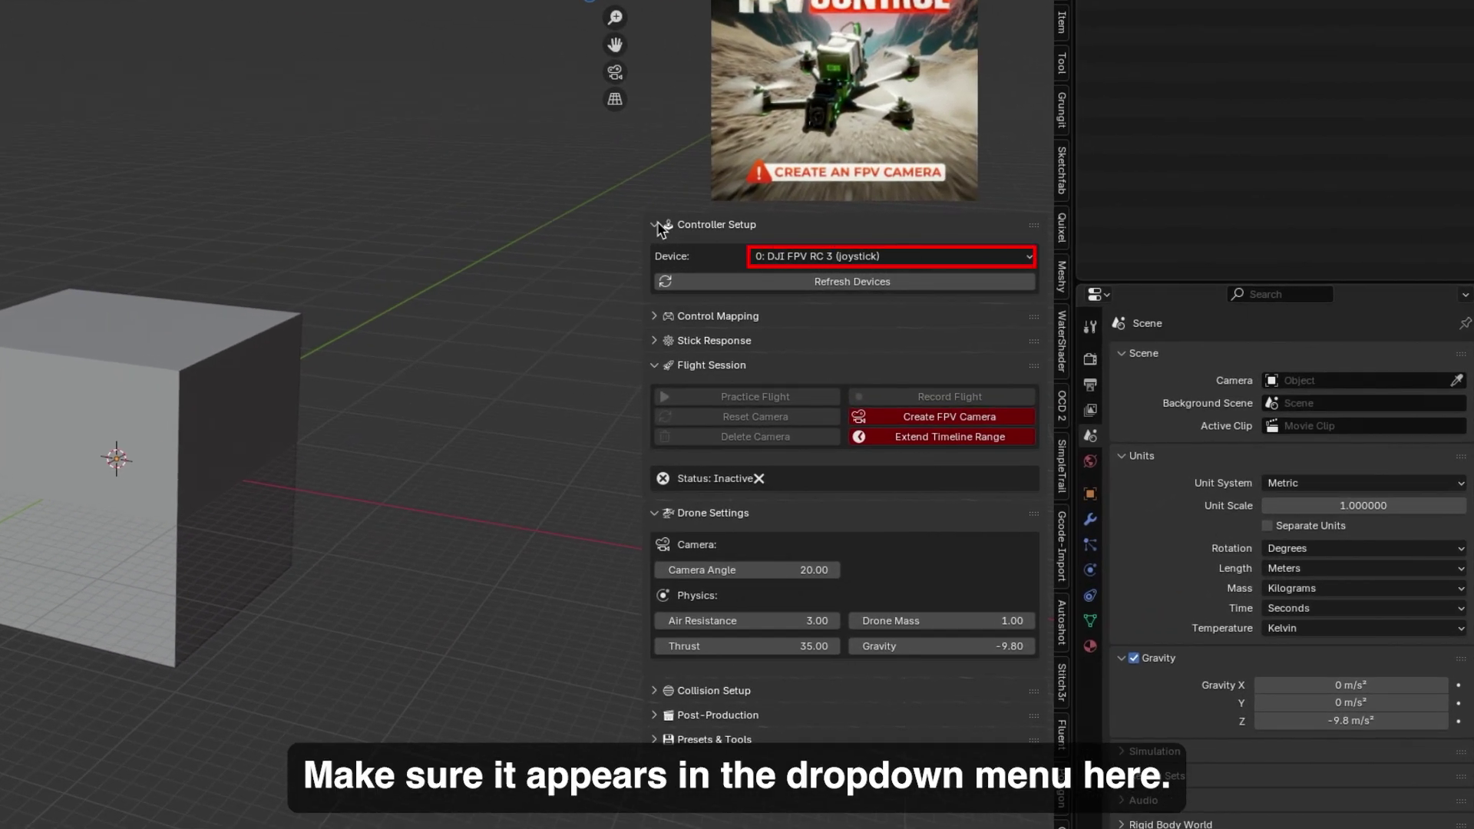
# - Detect stick movement and assign axes in Control Mapping, with Yaw on axis 3 and Roll on axis 0
pyautogui.click(666, 229)
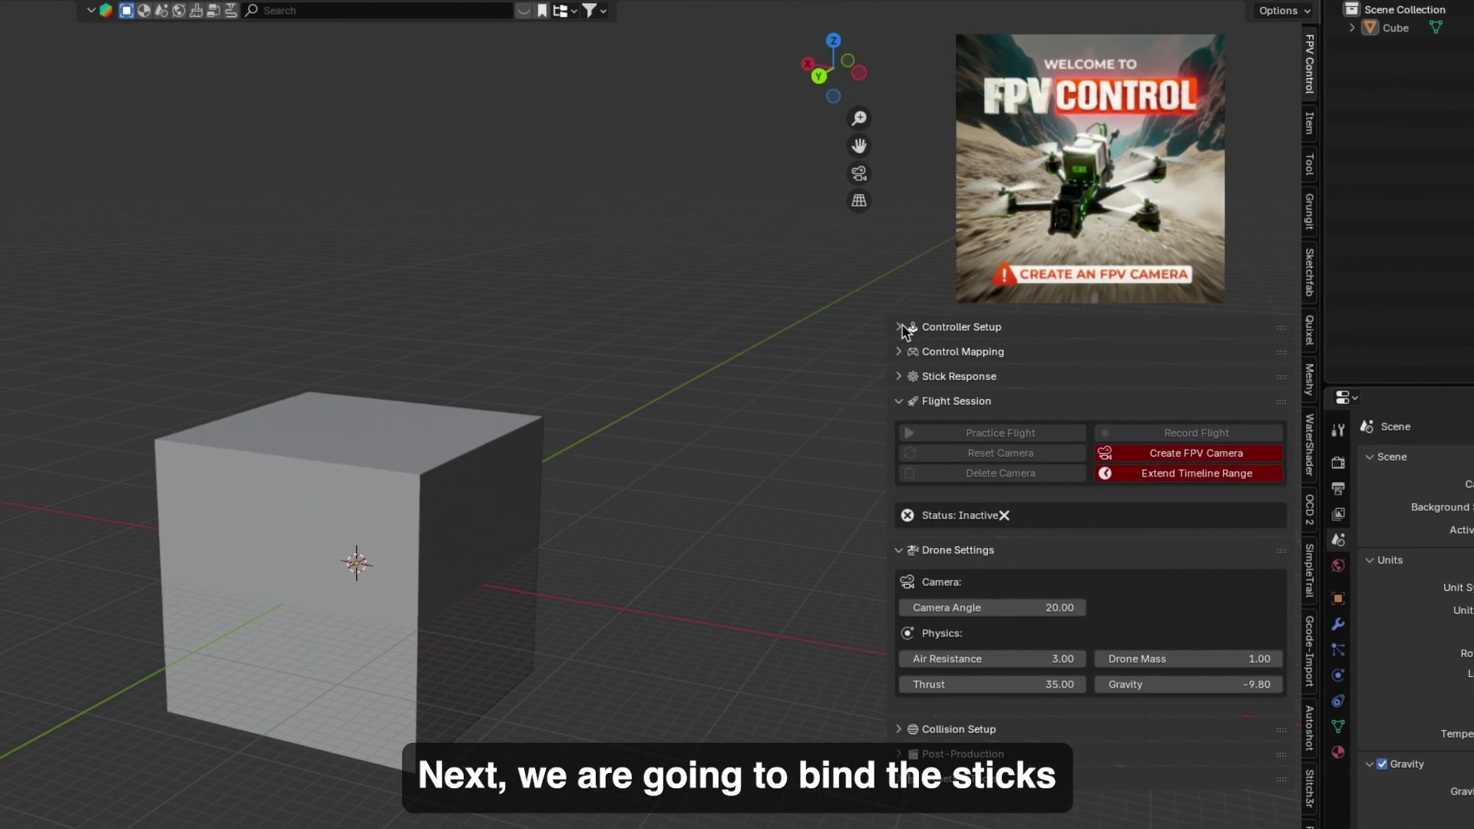
pyautogui.click(901, 352)
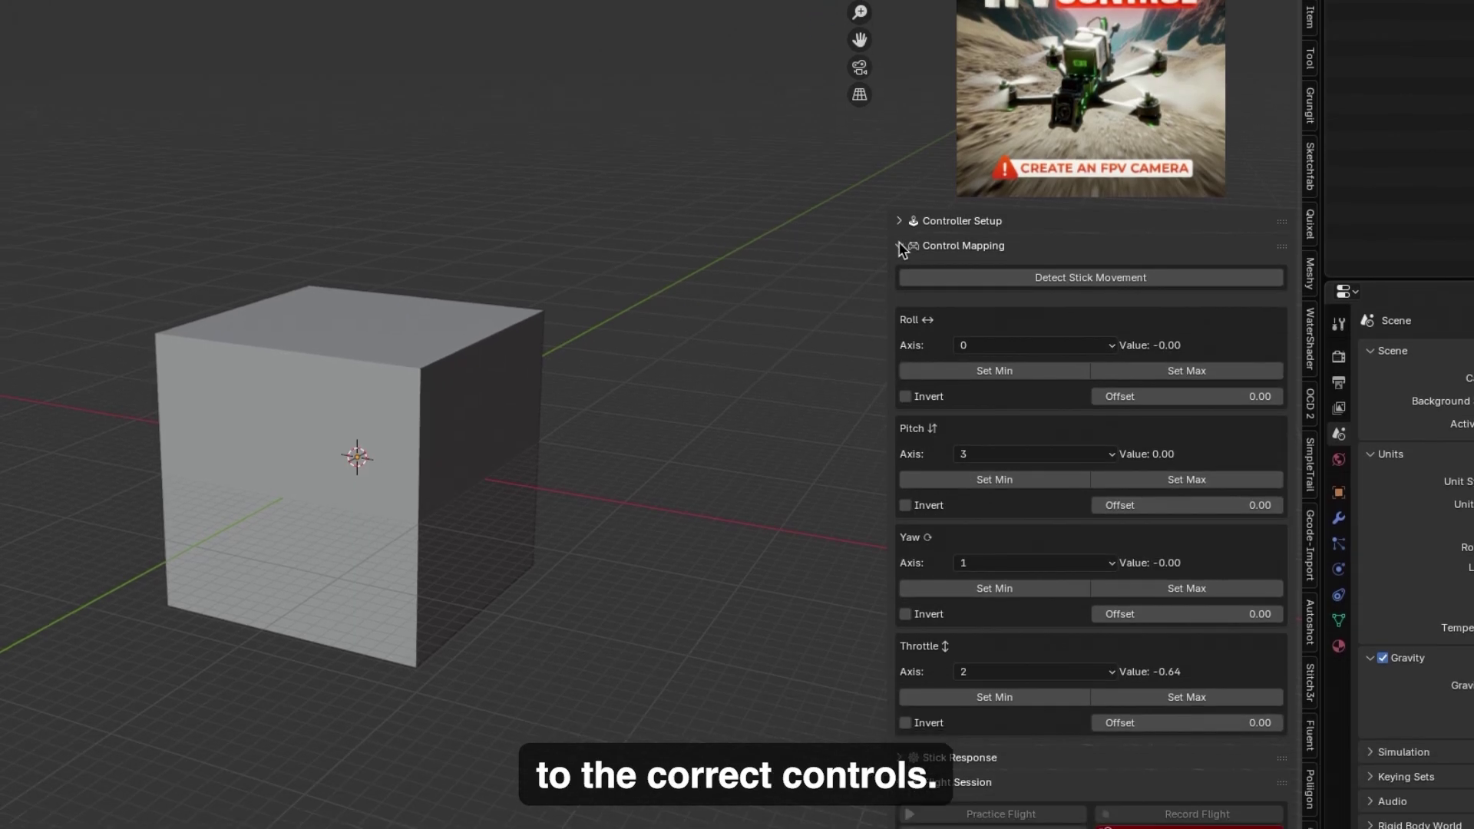
pyautogui.click(1084, 196)
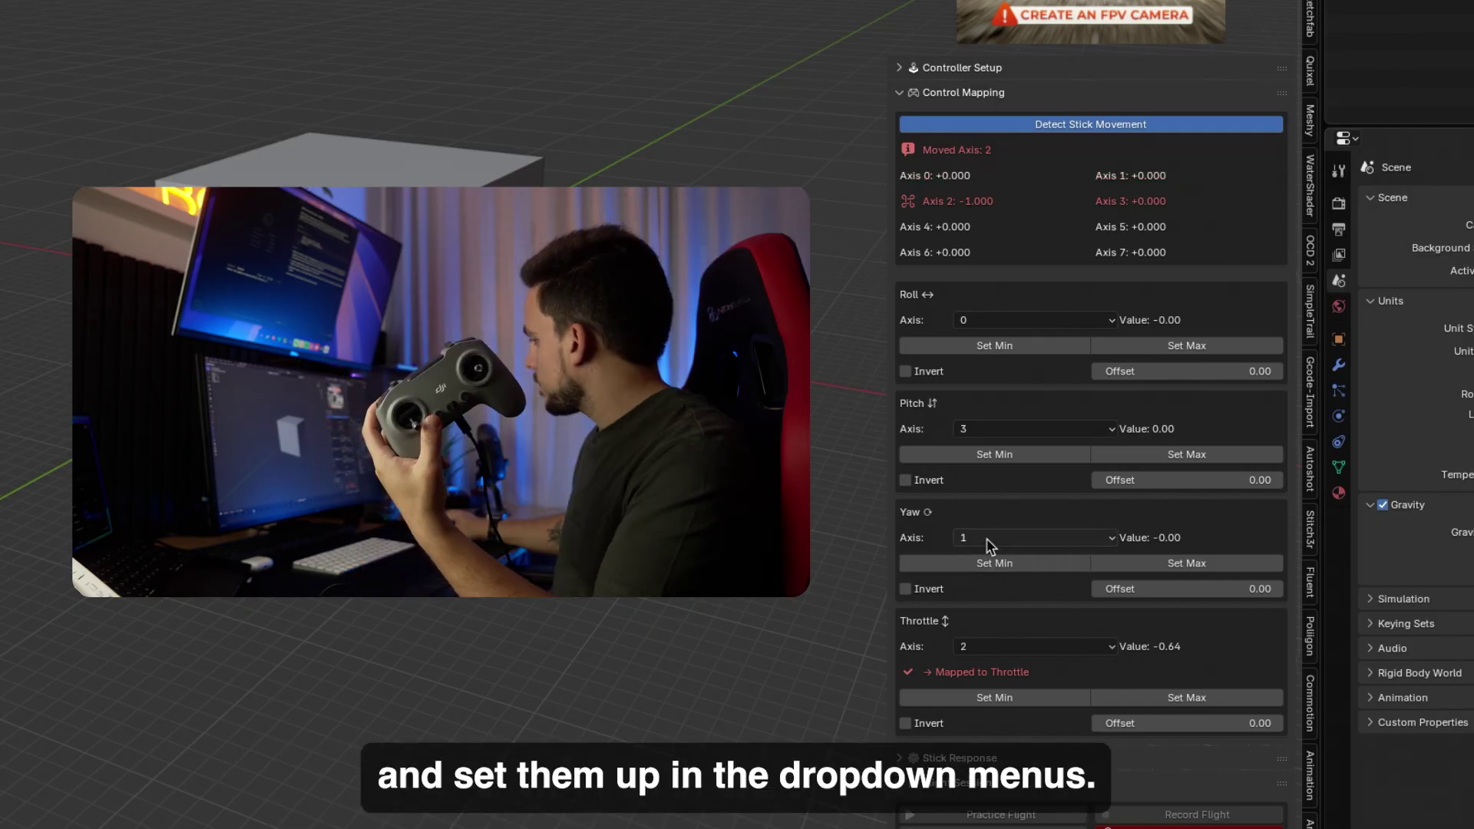
pyautogui.click(987, 541)
pyautogui.click(982, 615)
pyautogui.click(983, 321)
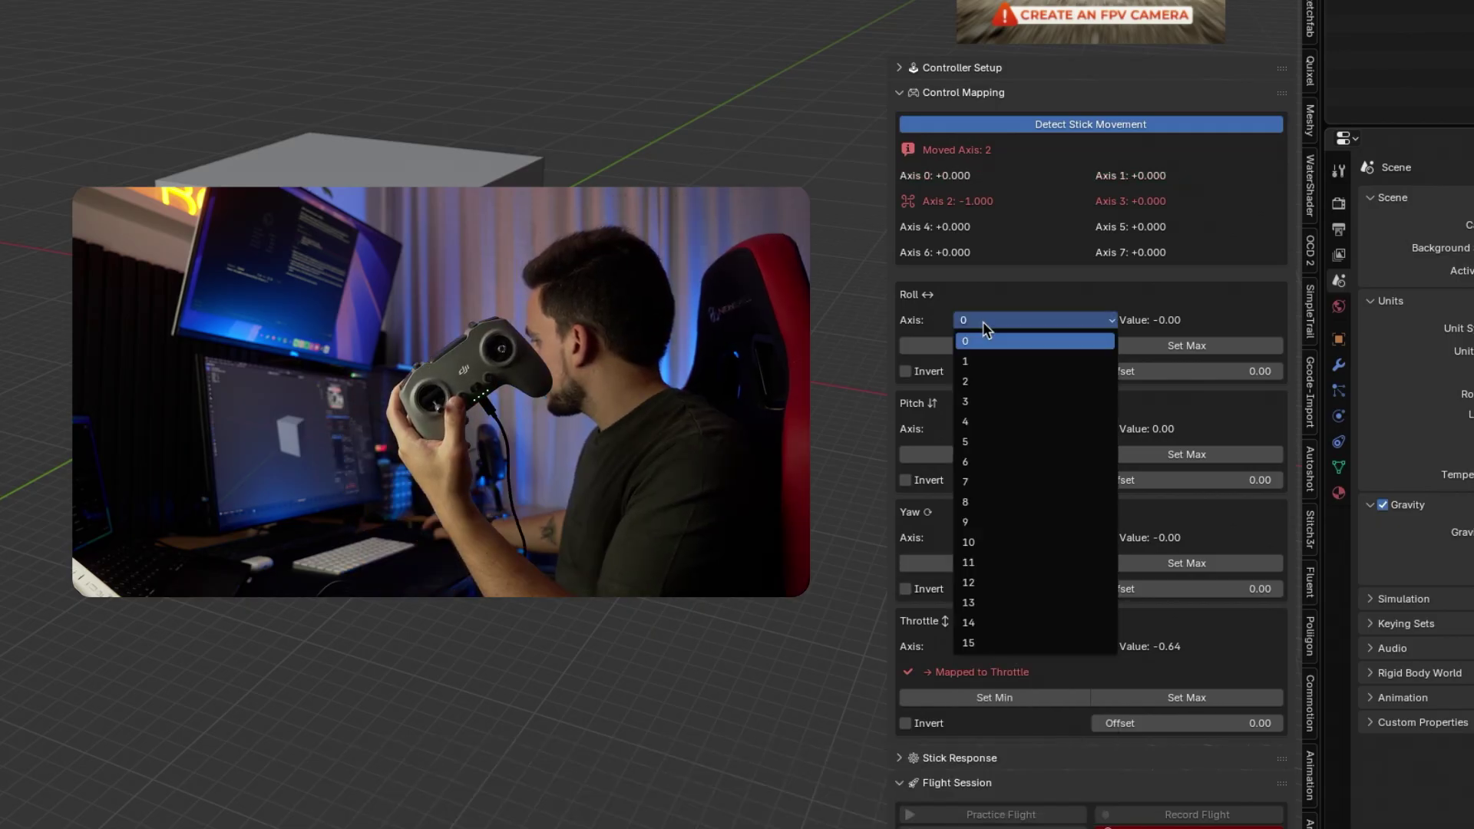
pyautogui.click(975, 341)
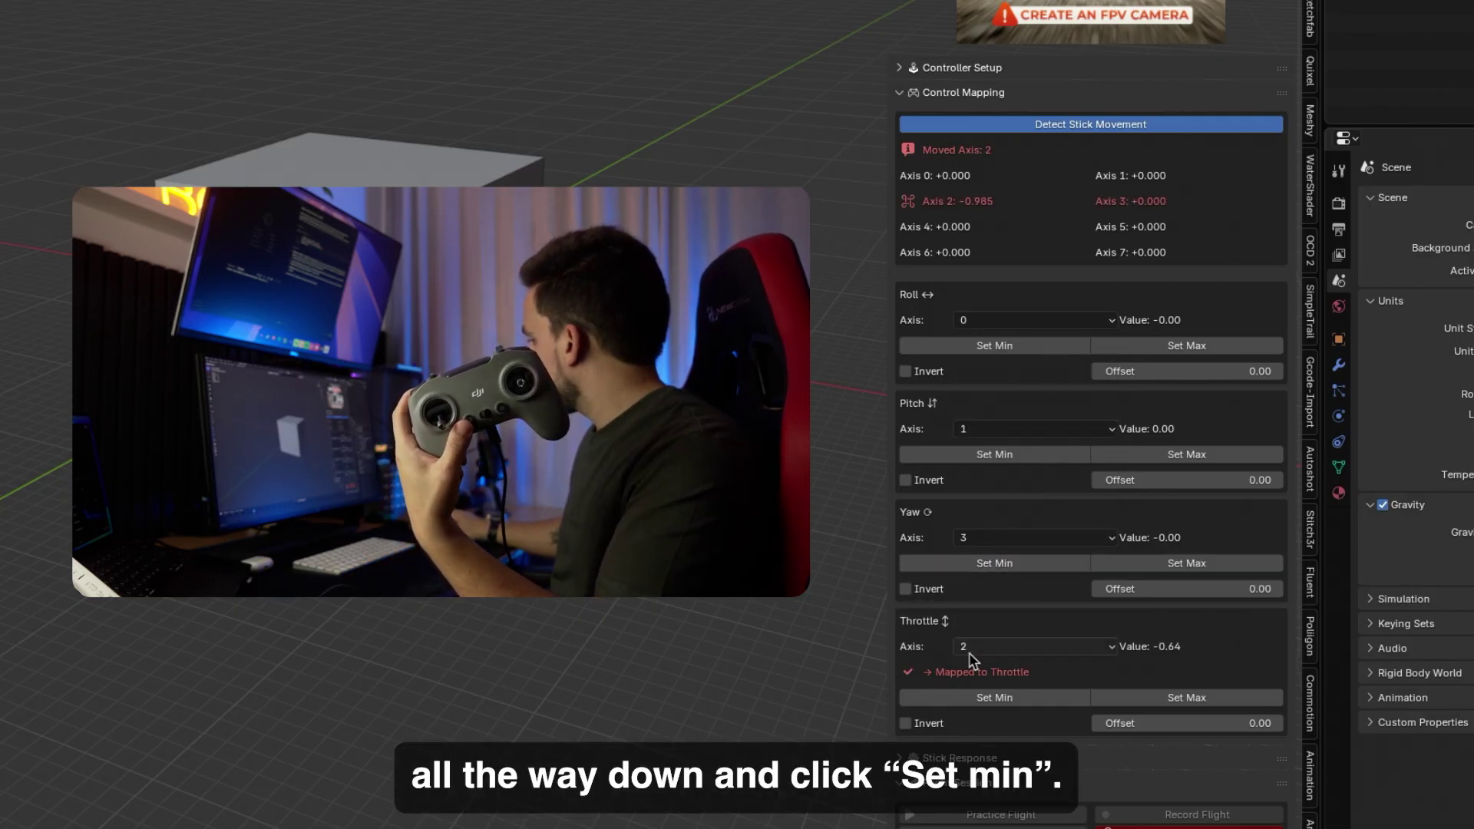
# - Calibrate the throttle maximum and the yaw minimum and maximum positions
pyautogui.click(1145, 697)
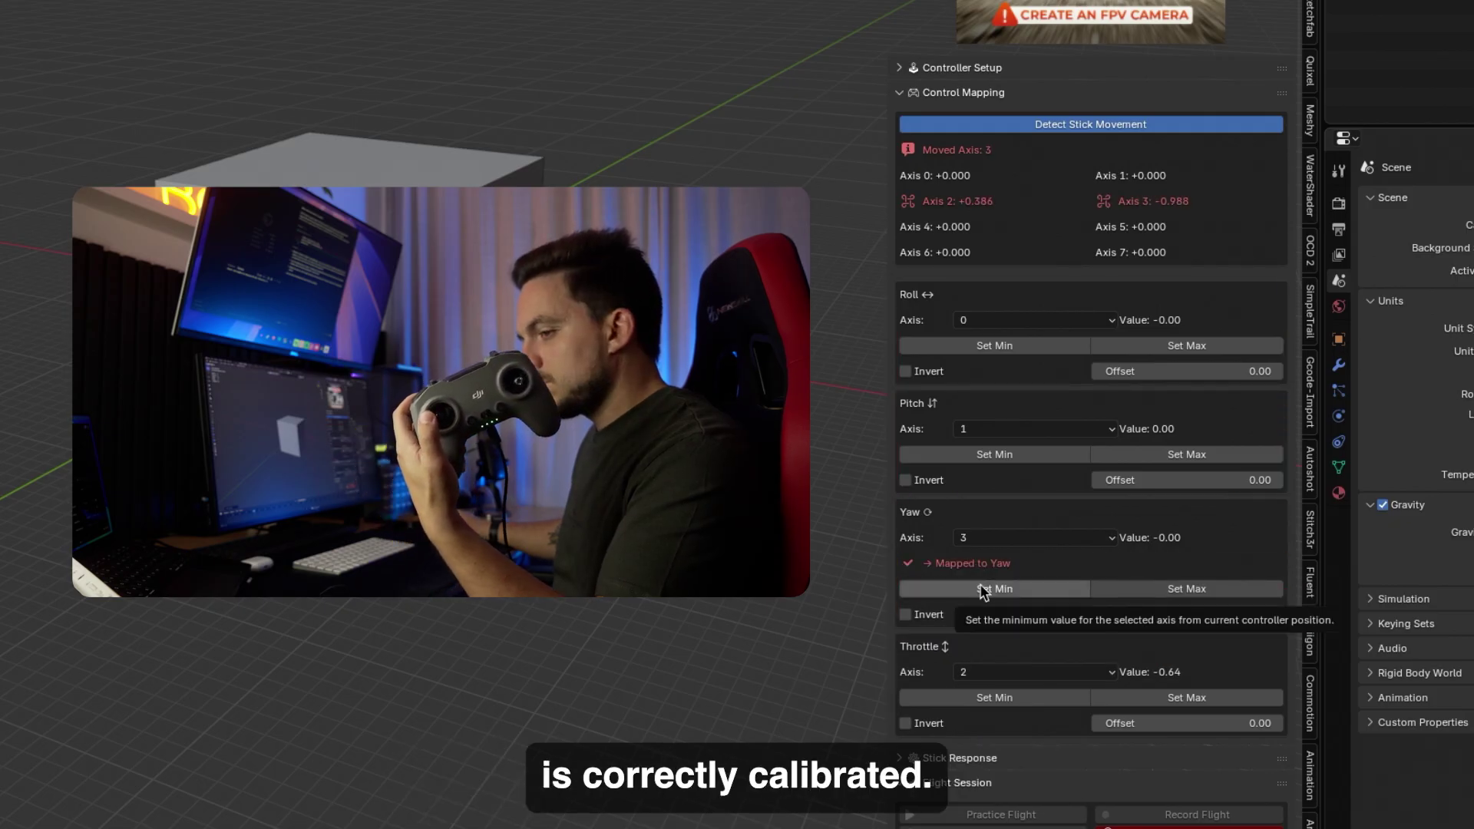
pyautogui.click(981, 586)
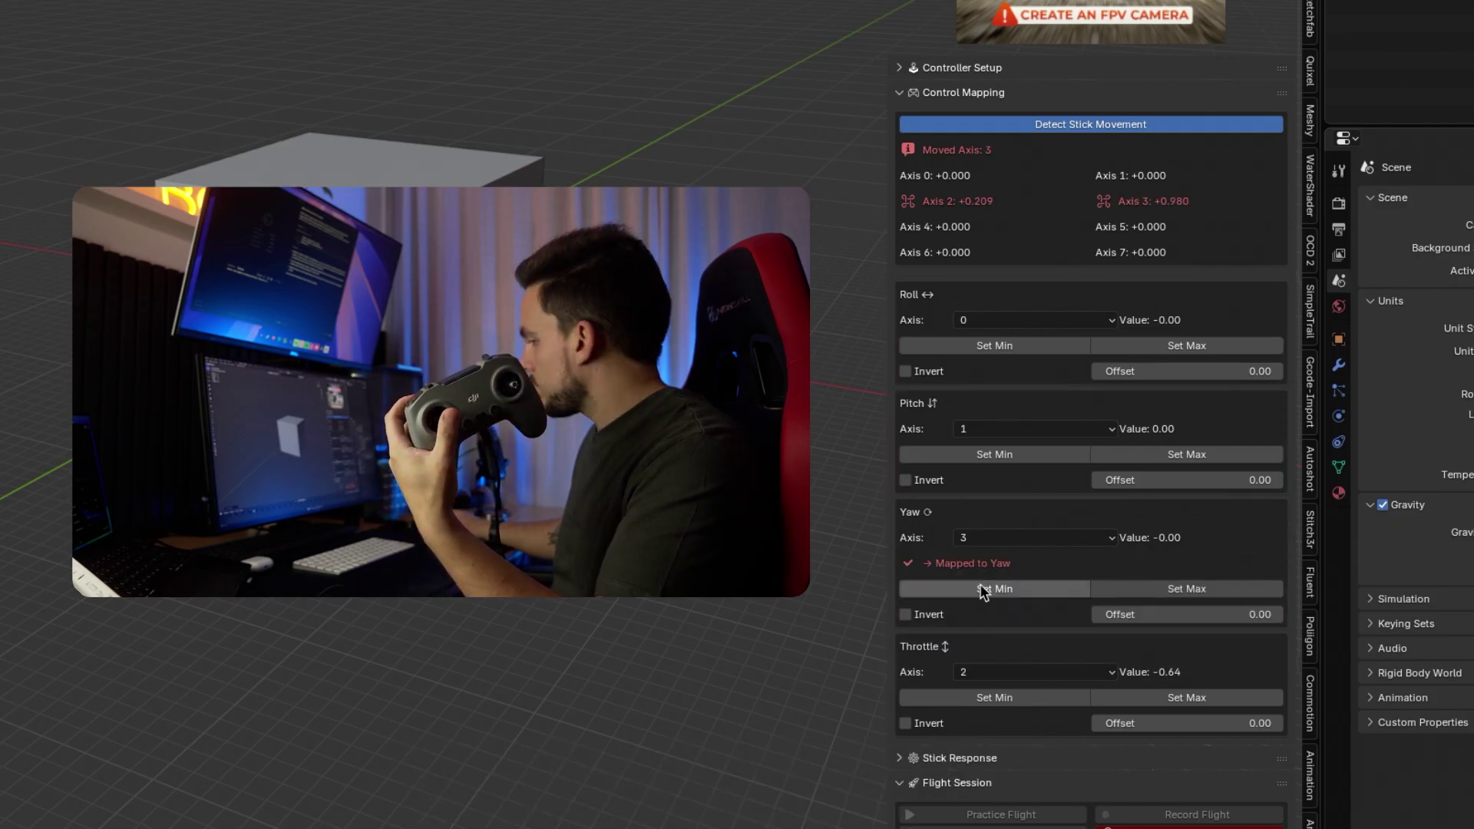
pyautogui.click(1152, 589)
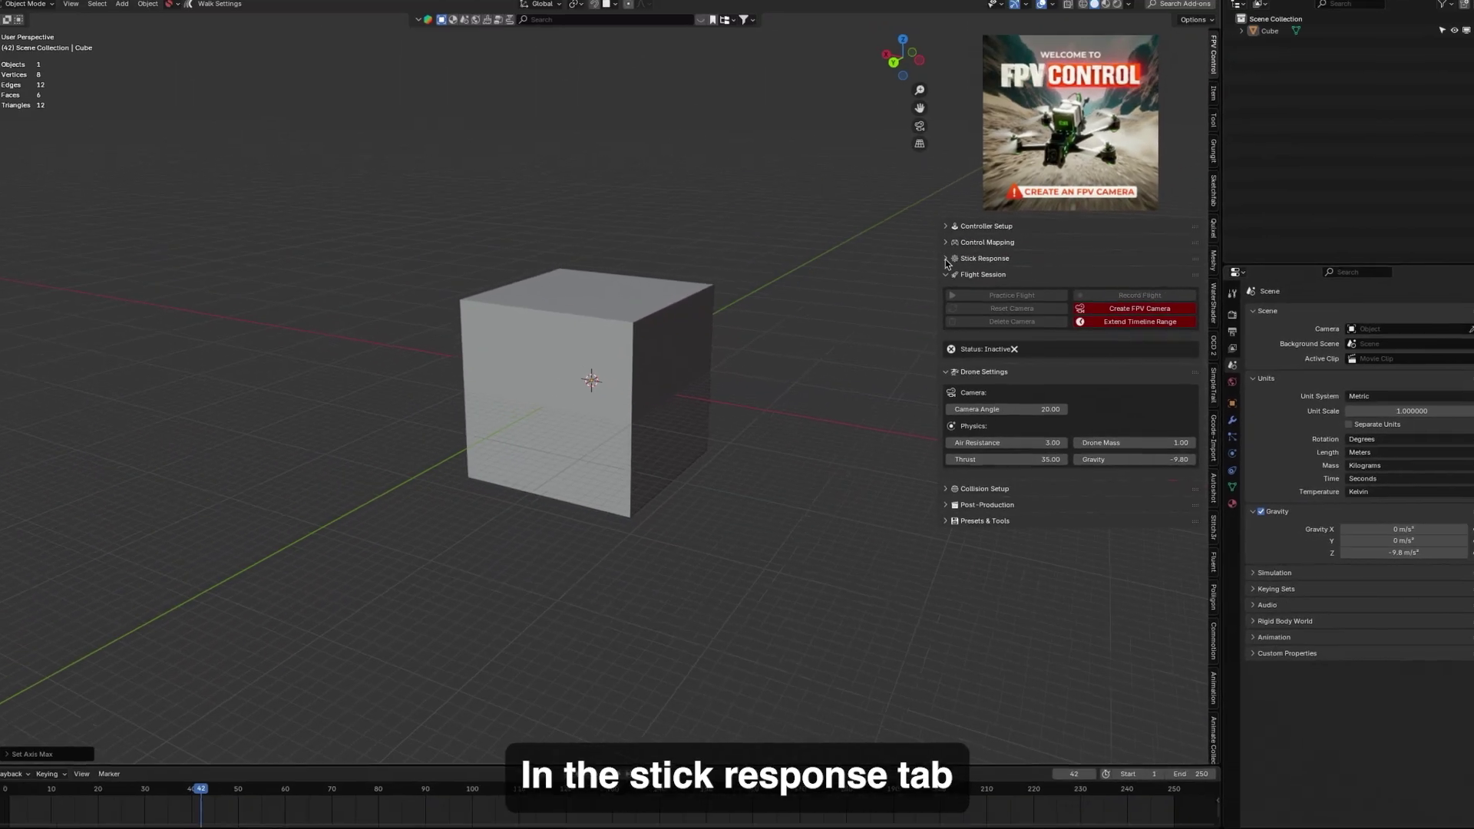
# - Expand Stick Response and widen the sidebar to read each stick's sensitivity, expo and smoothing
pyautogui.click(952, 268)
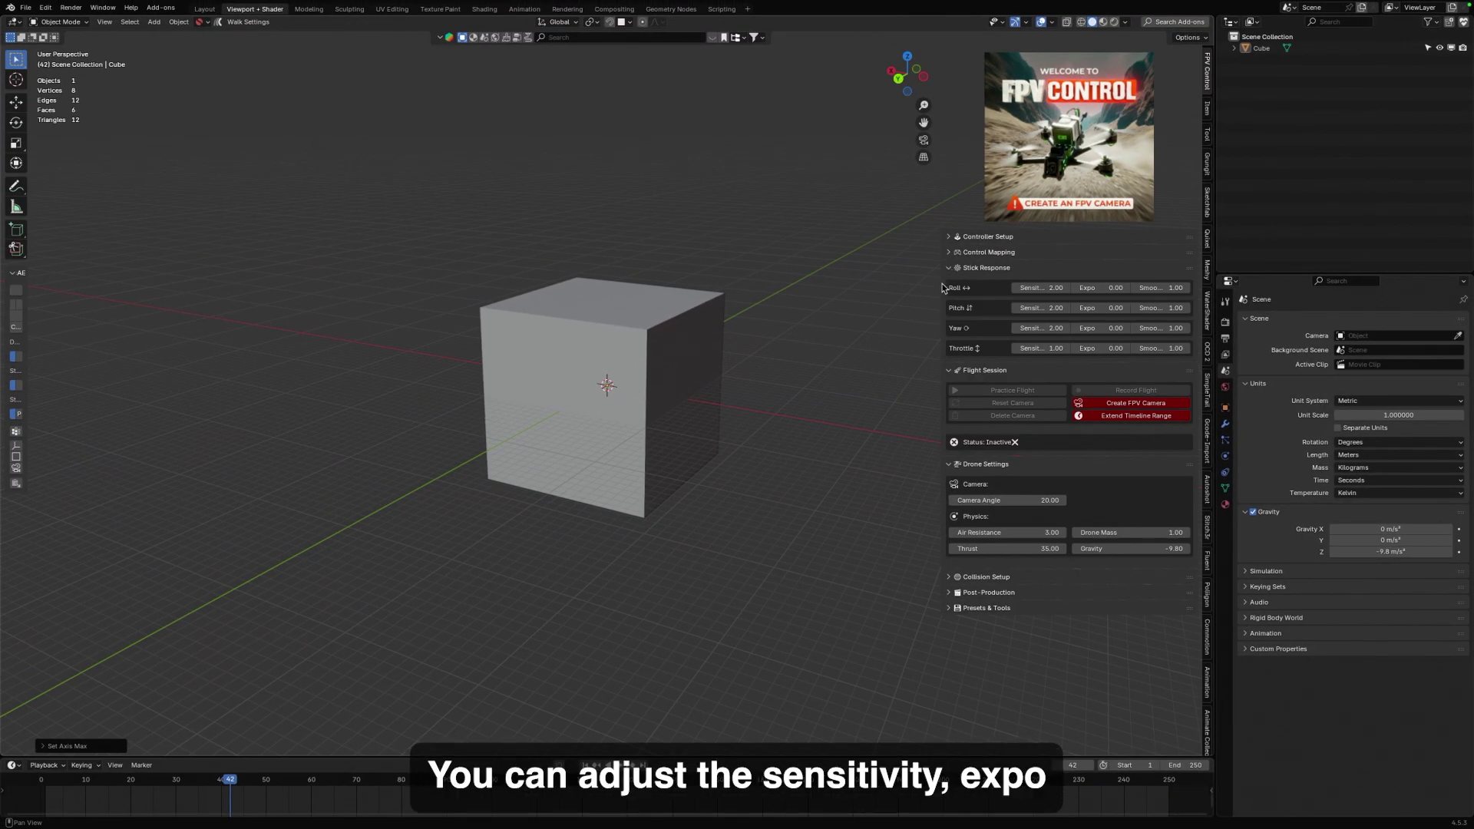
pyautogui.moveTo(939, 284); pyautogui.dragTo(866, 288)
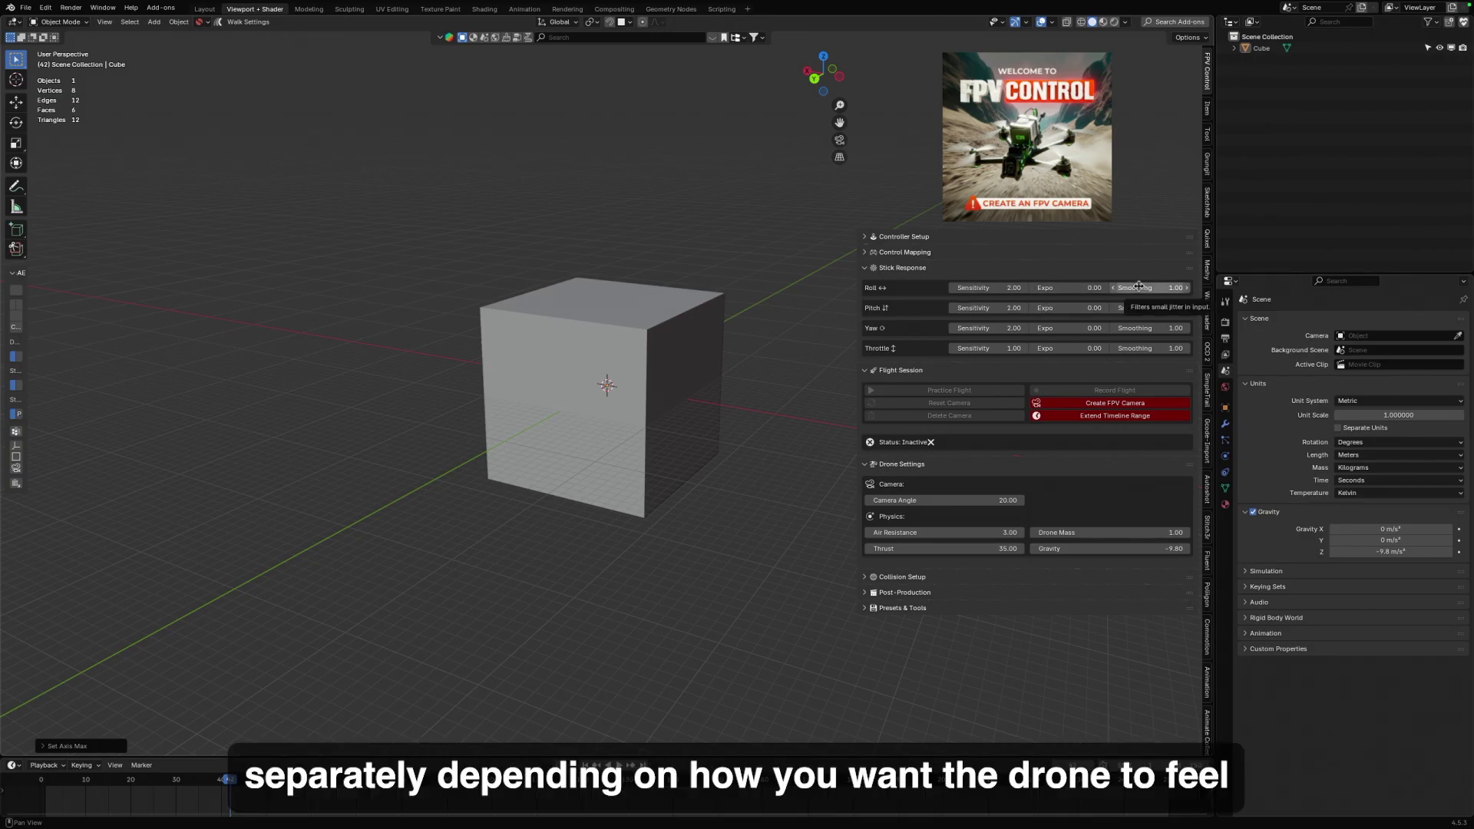
pyautogui.click(866, 269)
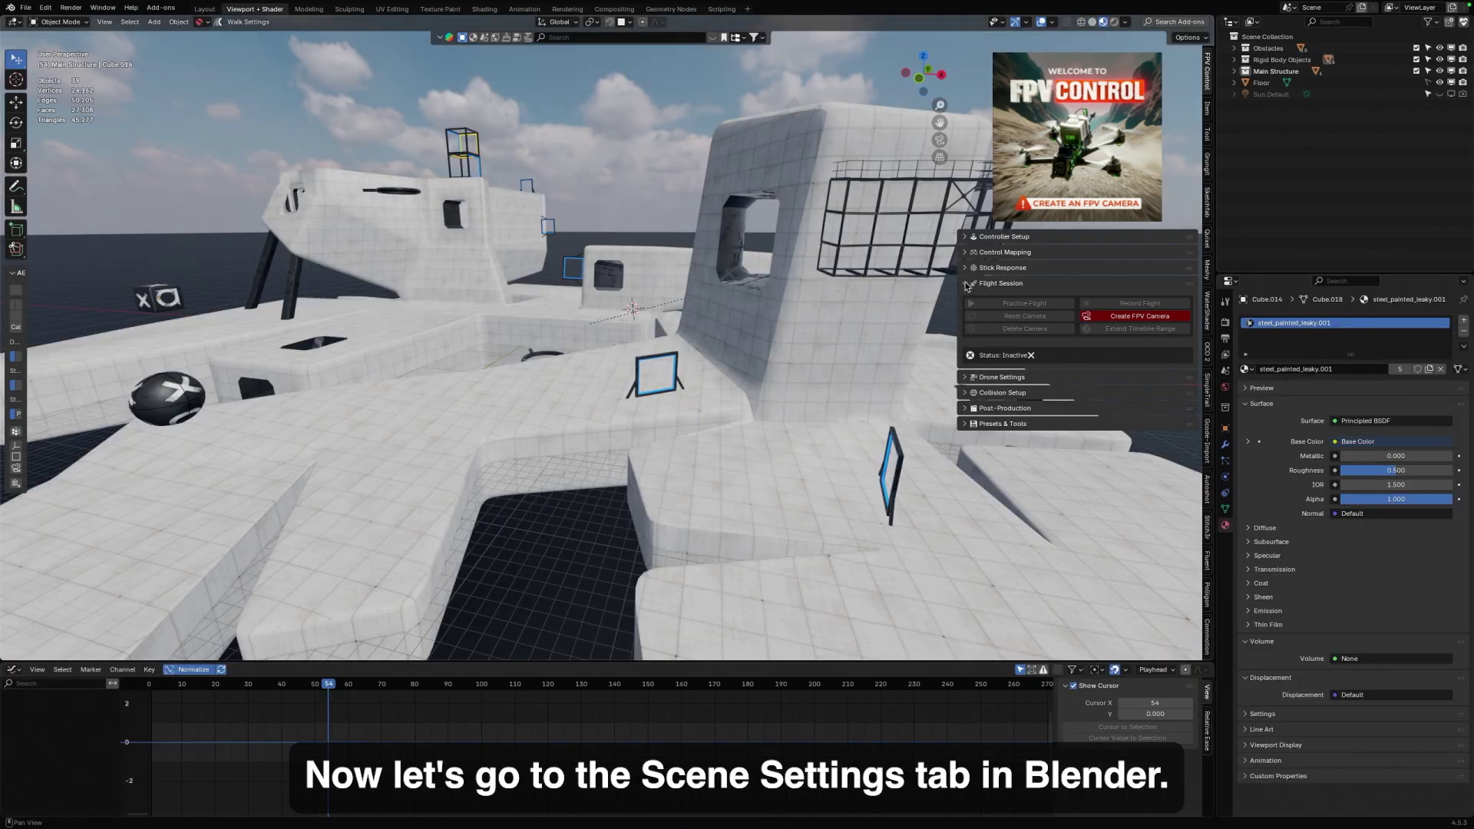
# - Check the 250 end frame in Output properties, then extend the timeline to frame 10001
pyautogui.click(1226, 339)
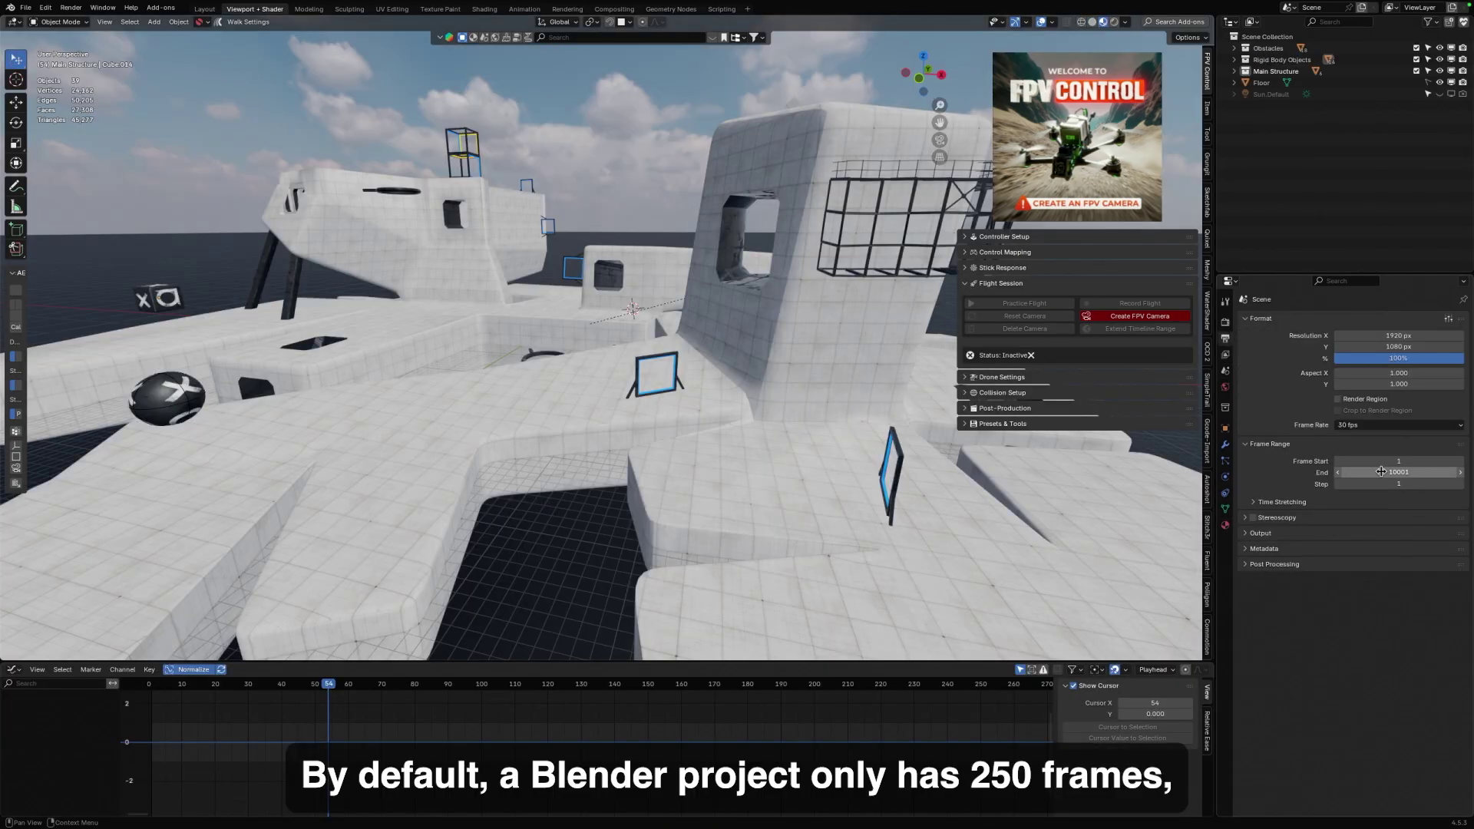
pyautogui.press('Return')
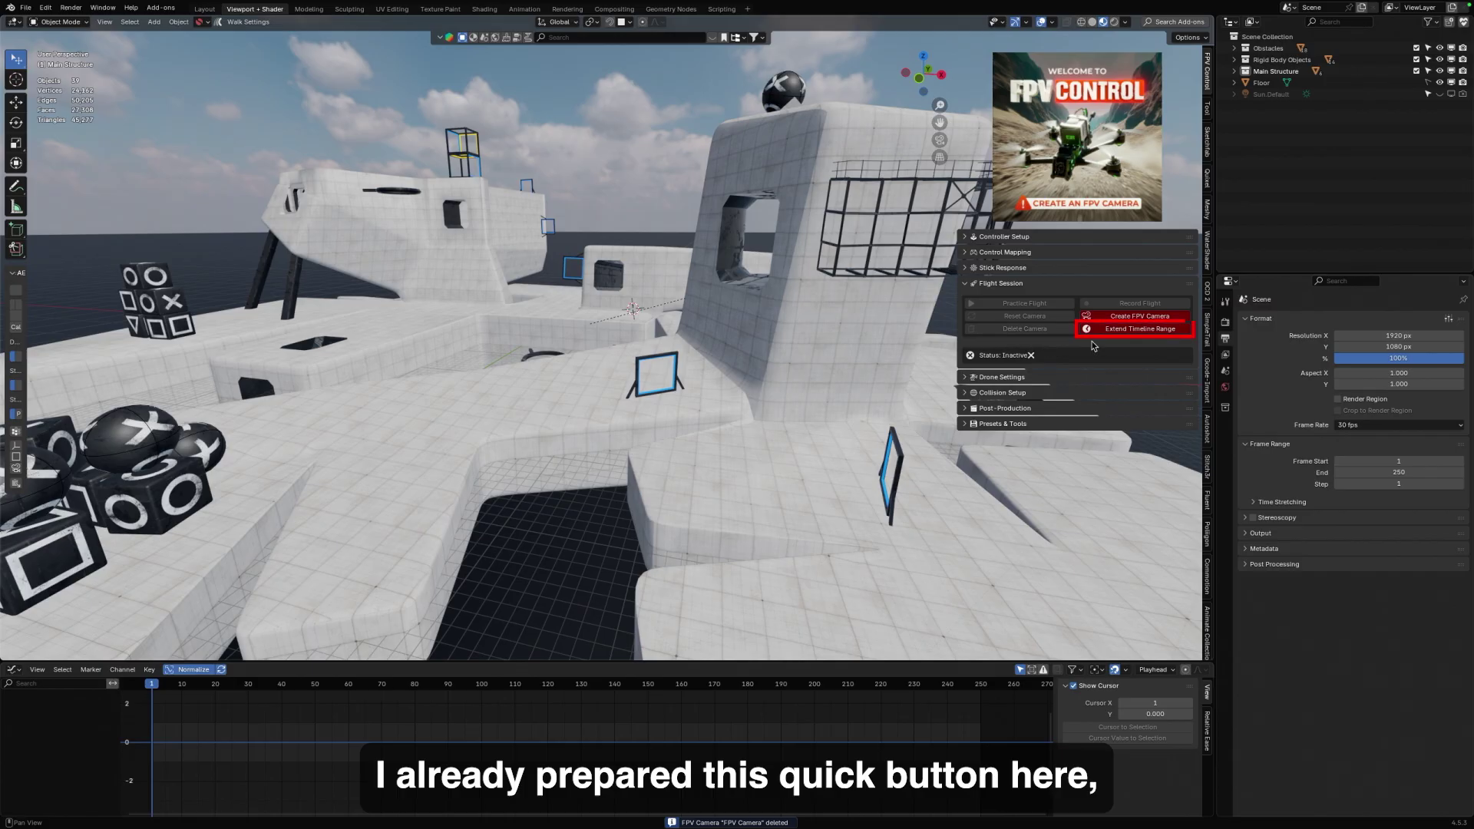
pyautogui.click(1139, 331)
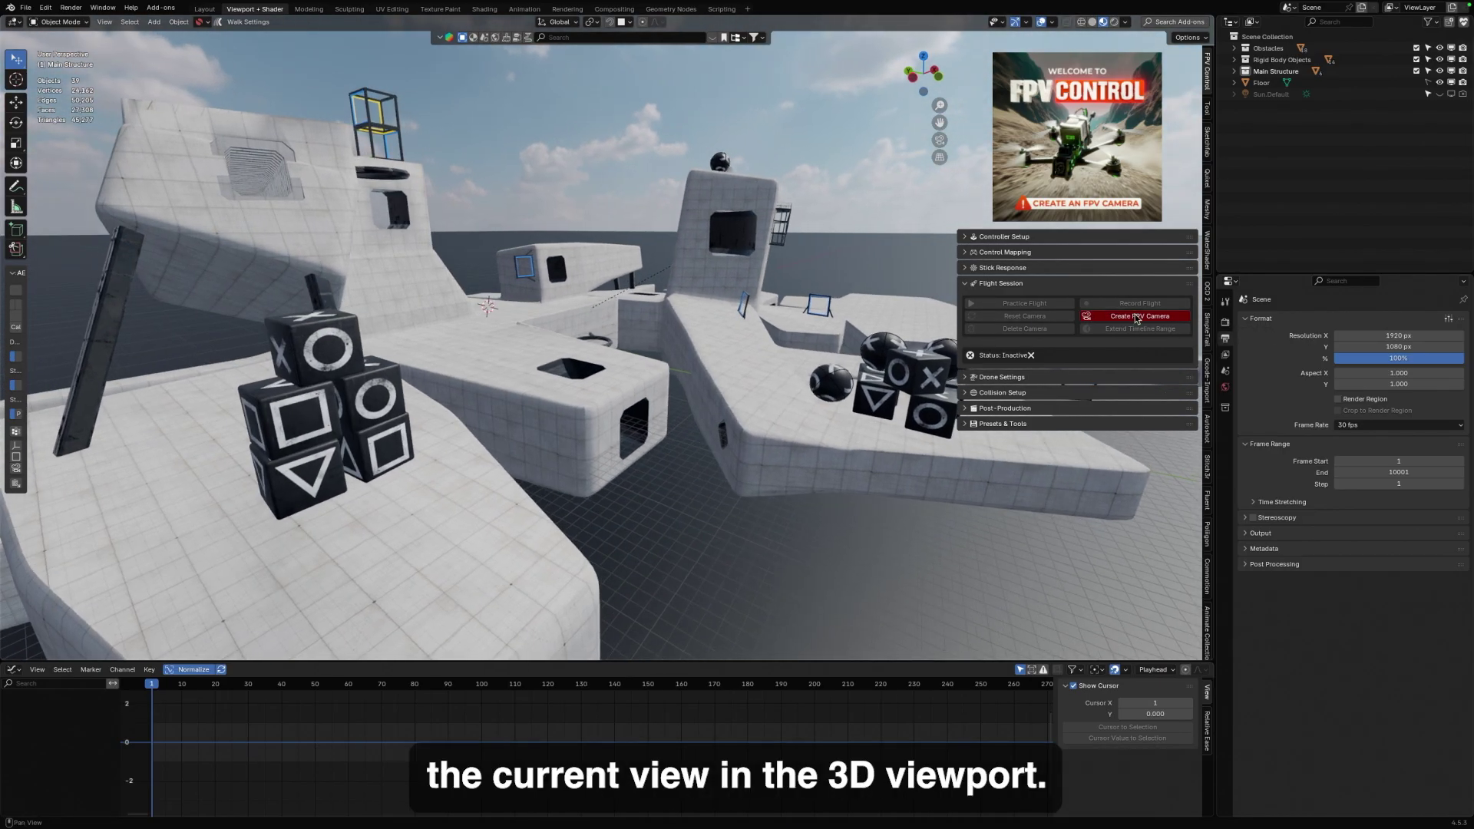
# - Create an FPV camera, test and reset a practice flight, and set focal length to 16.27
pyautogui.click(1134, 317)
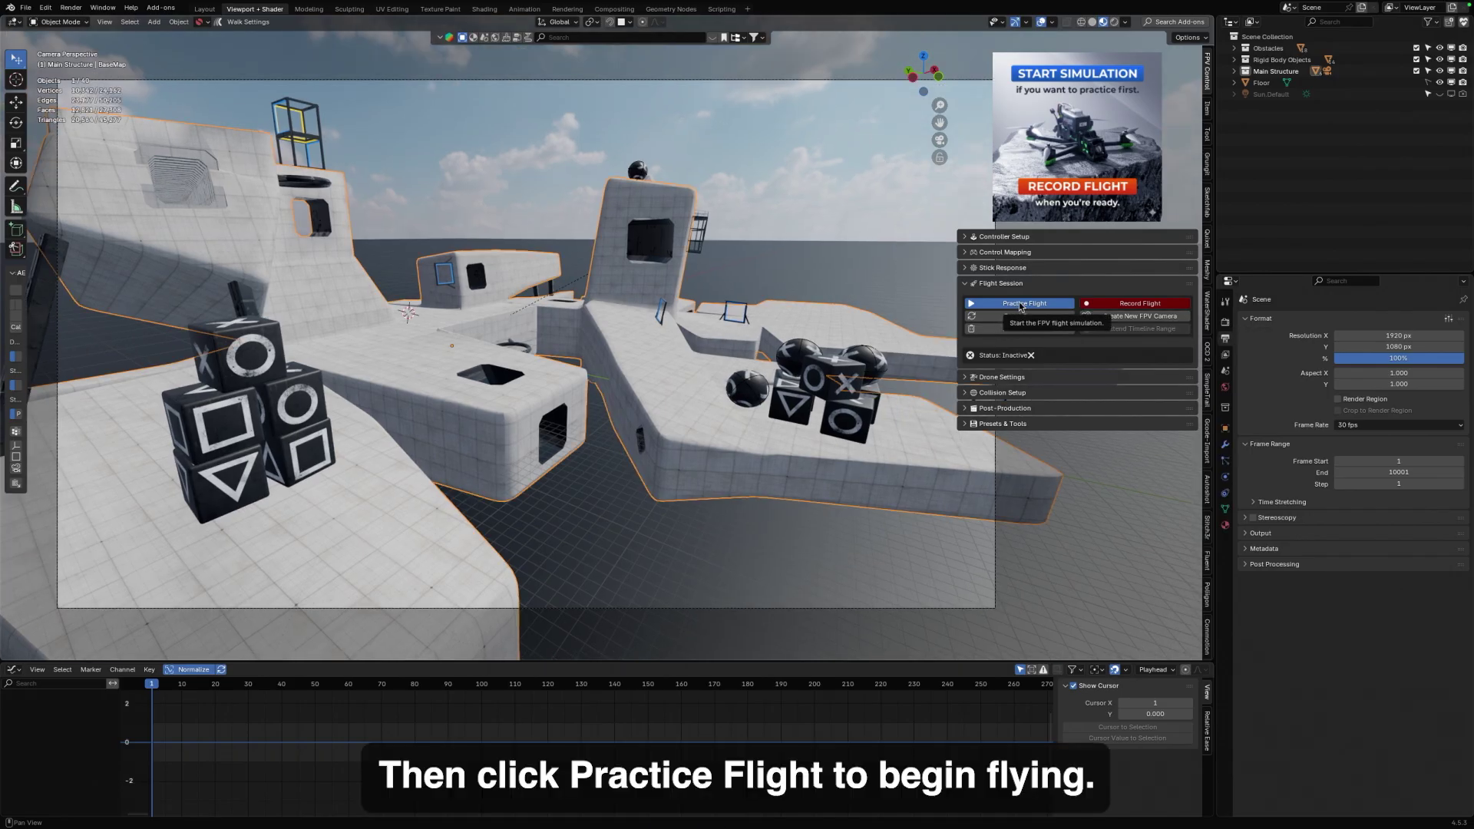
pyautogui.click(1020, 304)
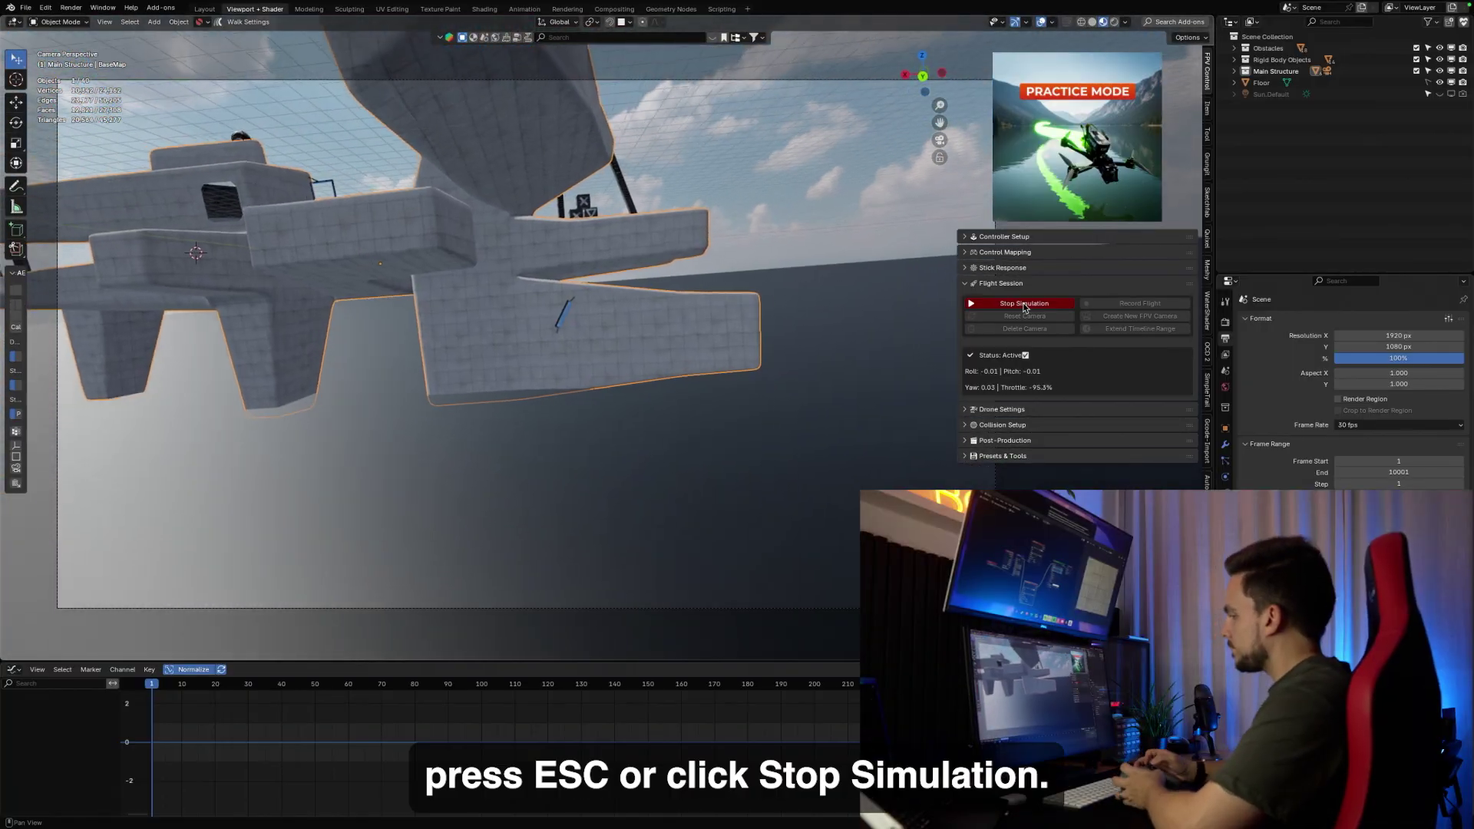
pyautogui.click(1024, 305)
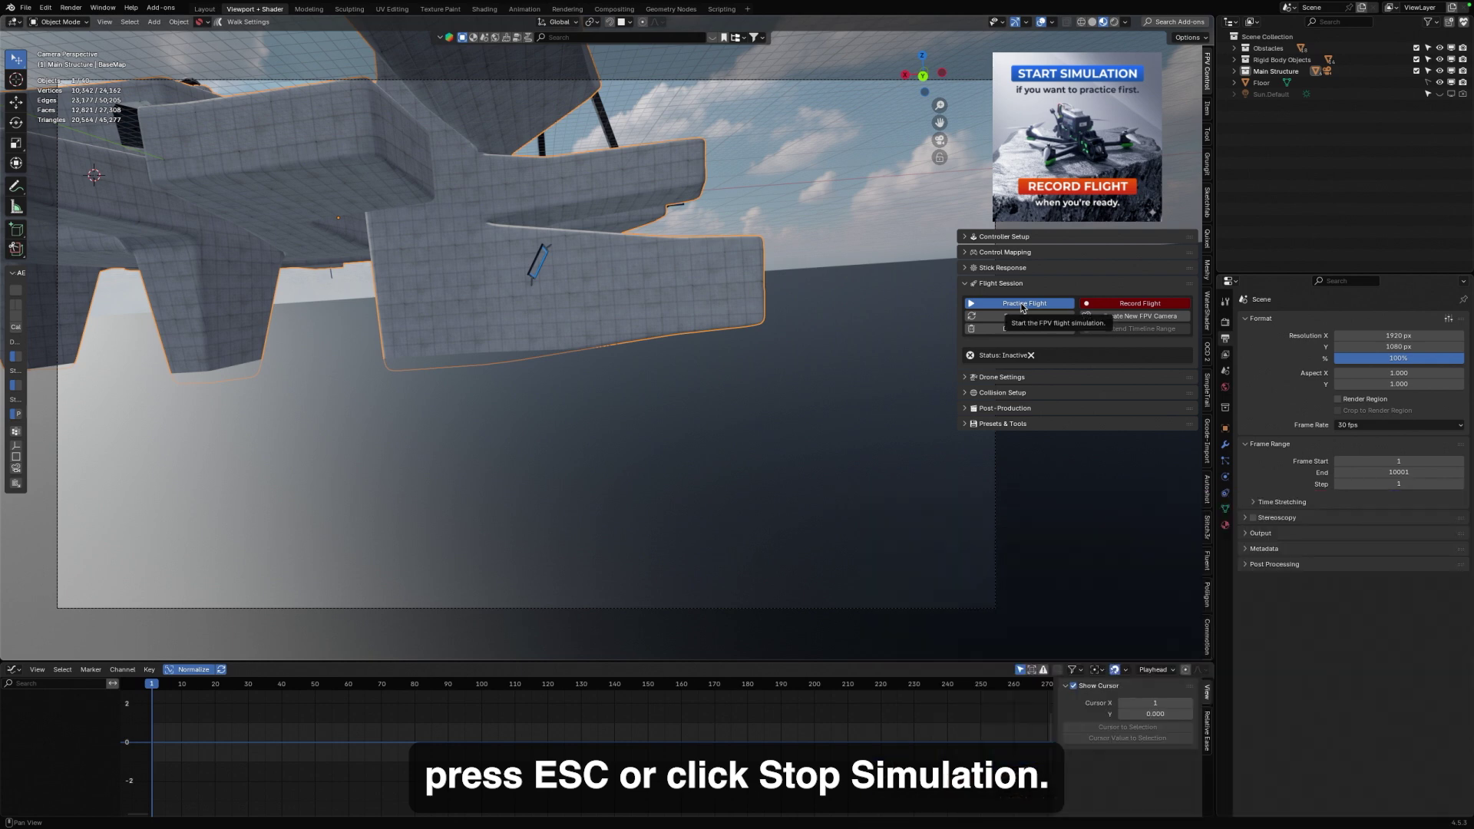
pyautogui.click(1050, 319)
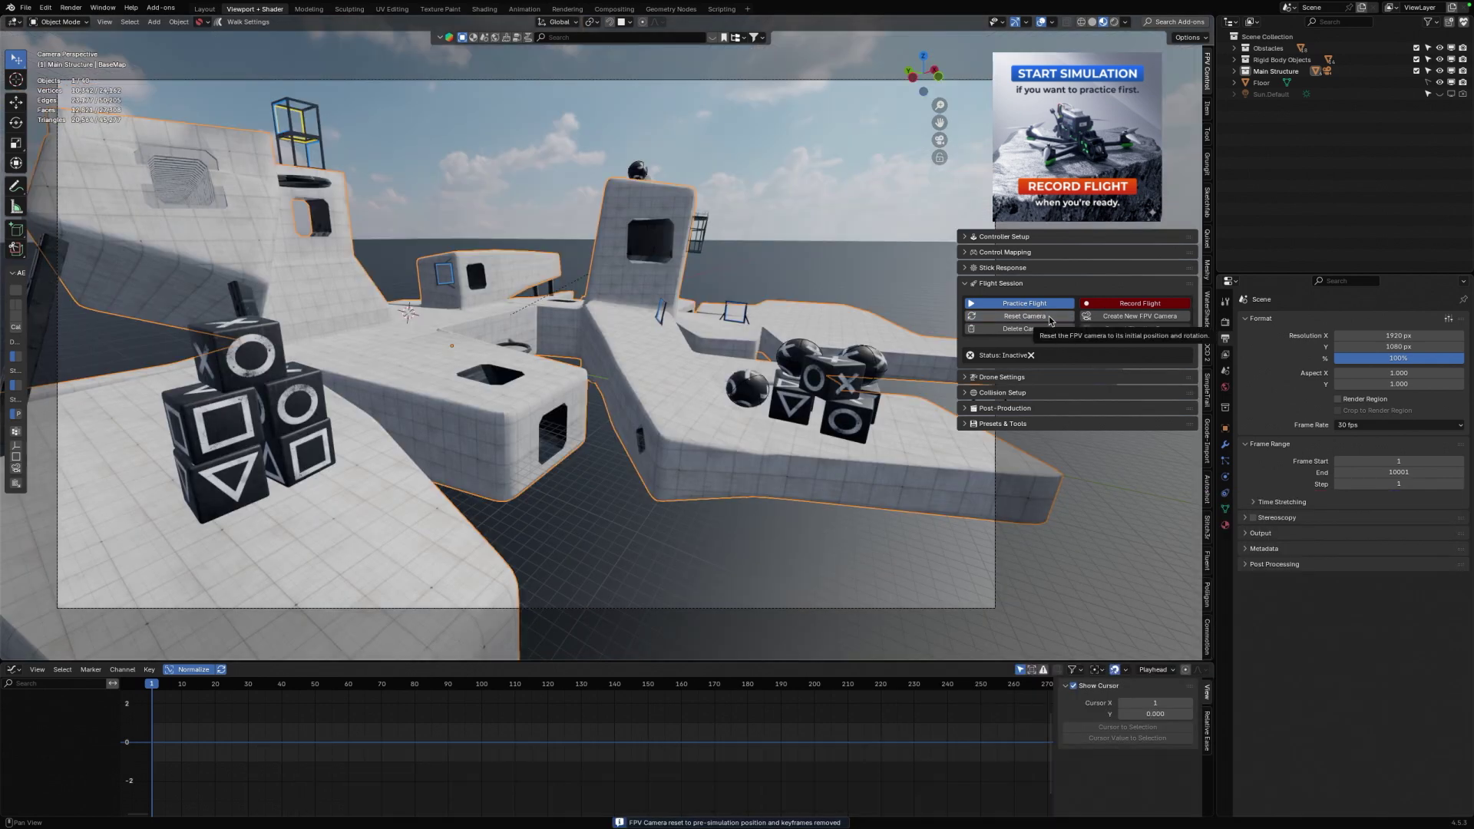
pyautogui.click(1004, 300)
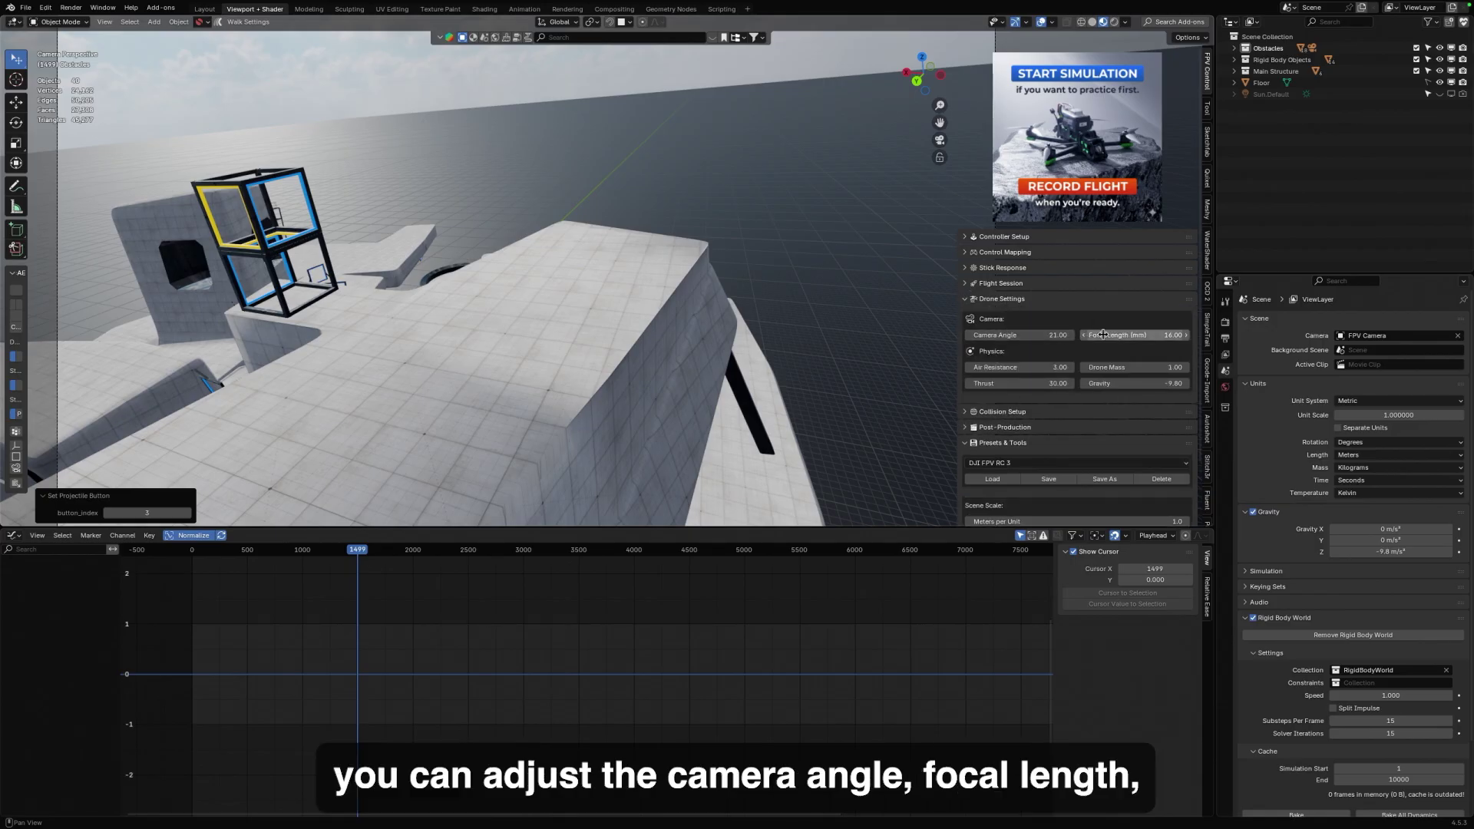
pyautogui.moveTo(1115, 334)
pyautogui.mouseDown()
pyautogui.moveTo(1128, 335)
pyautogui.moveTo(1115, 335)
pyautogui.mouseUp()
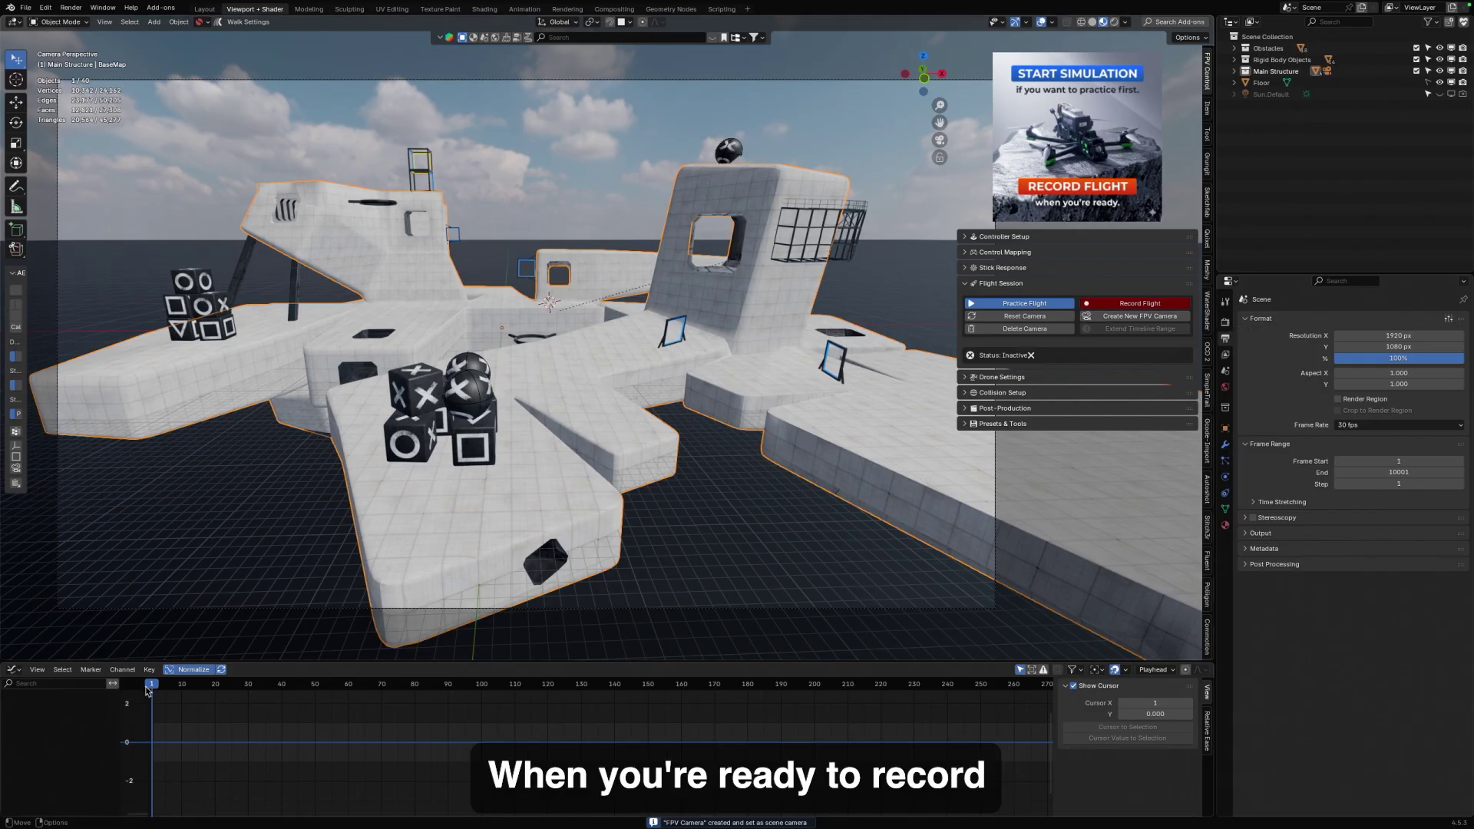
# - Record a drone flight from frame 23, play it back, then continue recording from near the end
pyautogui.moveTo(148, 689); pyautogui.dragTo(241, 682)
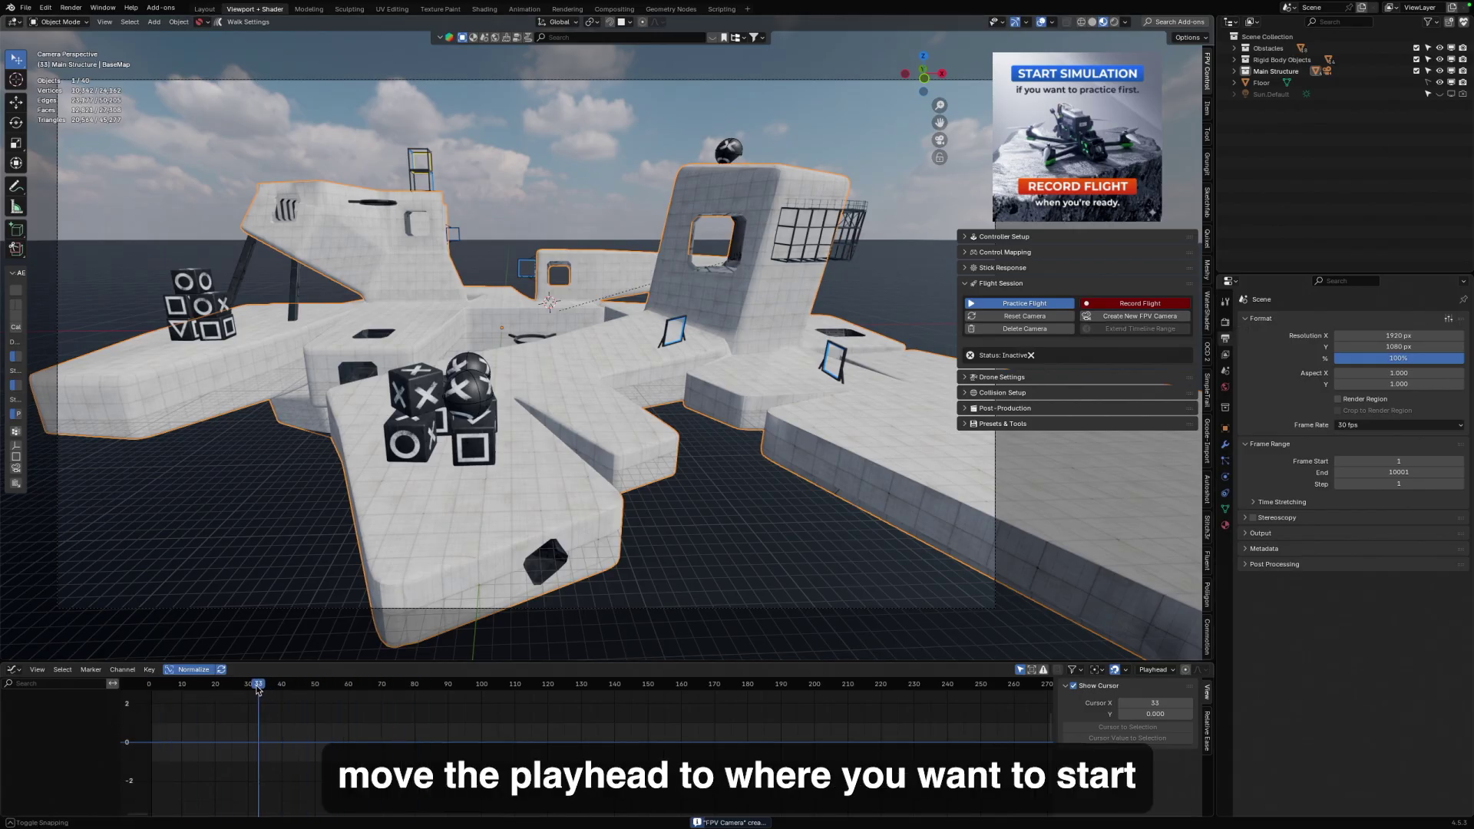
pyautogui.click(1124, 304)
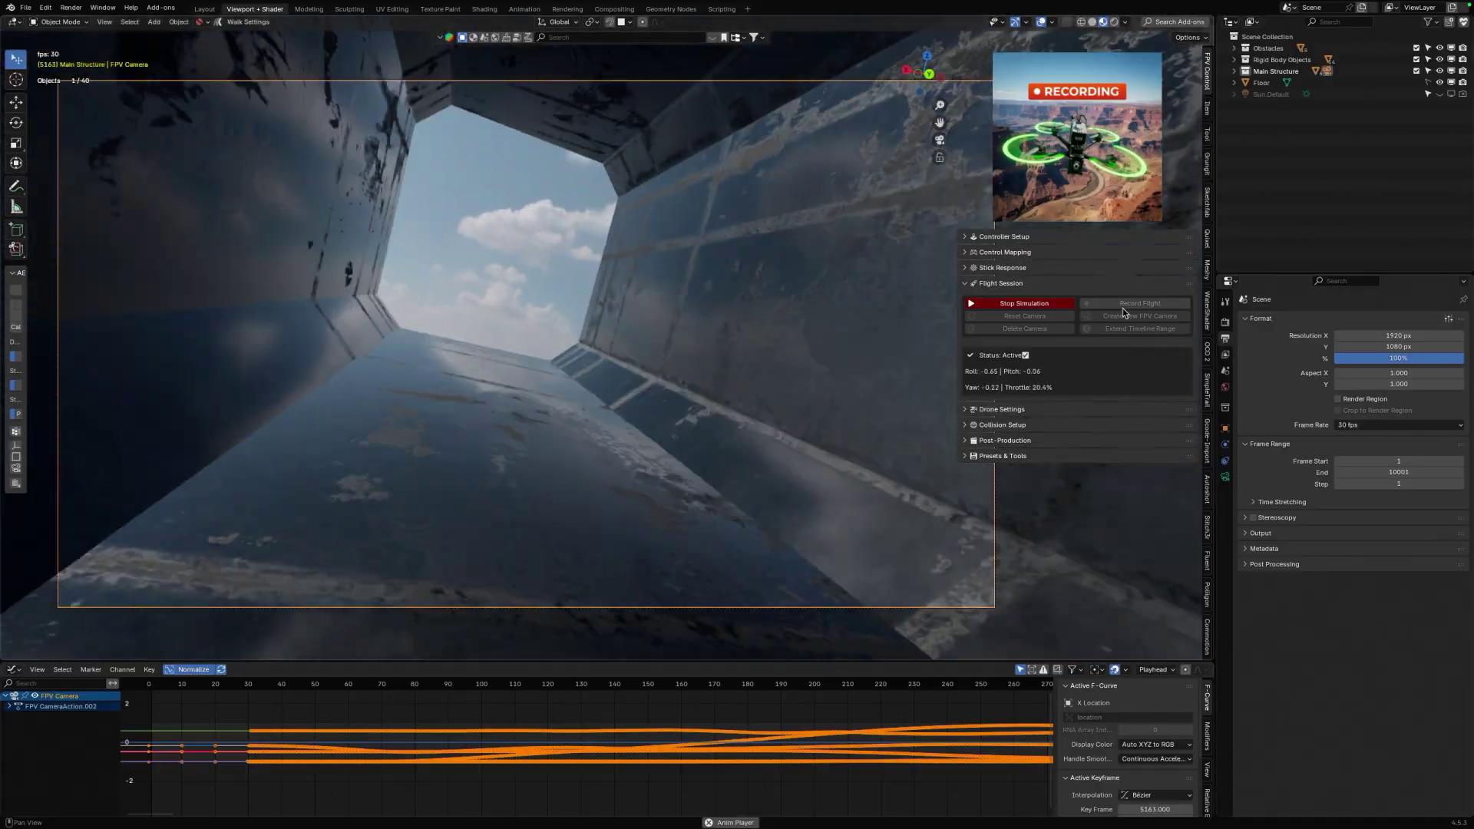
pyautogui.moveTo(566, 689); pyautogui.dragTo(417, 689)
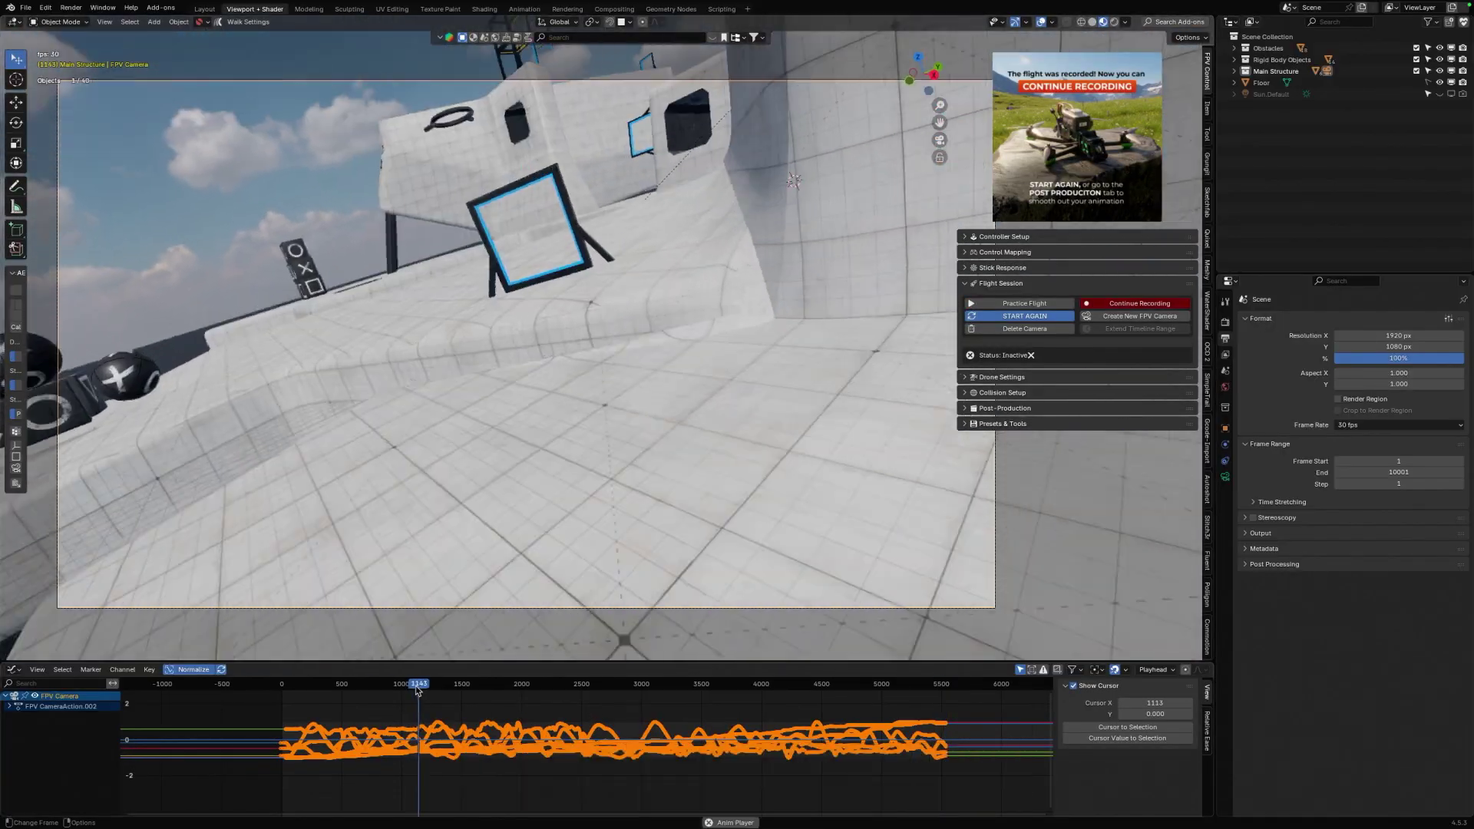
pyautogui.press('space')
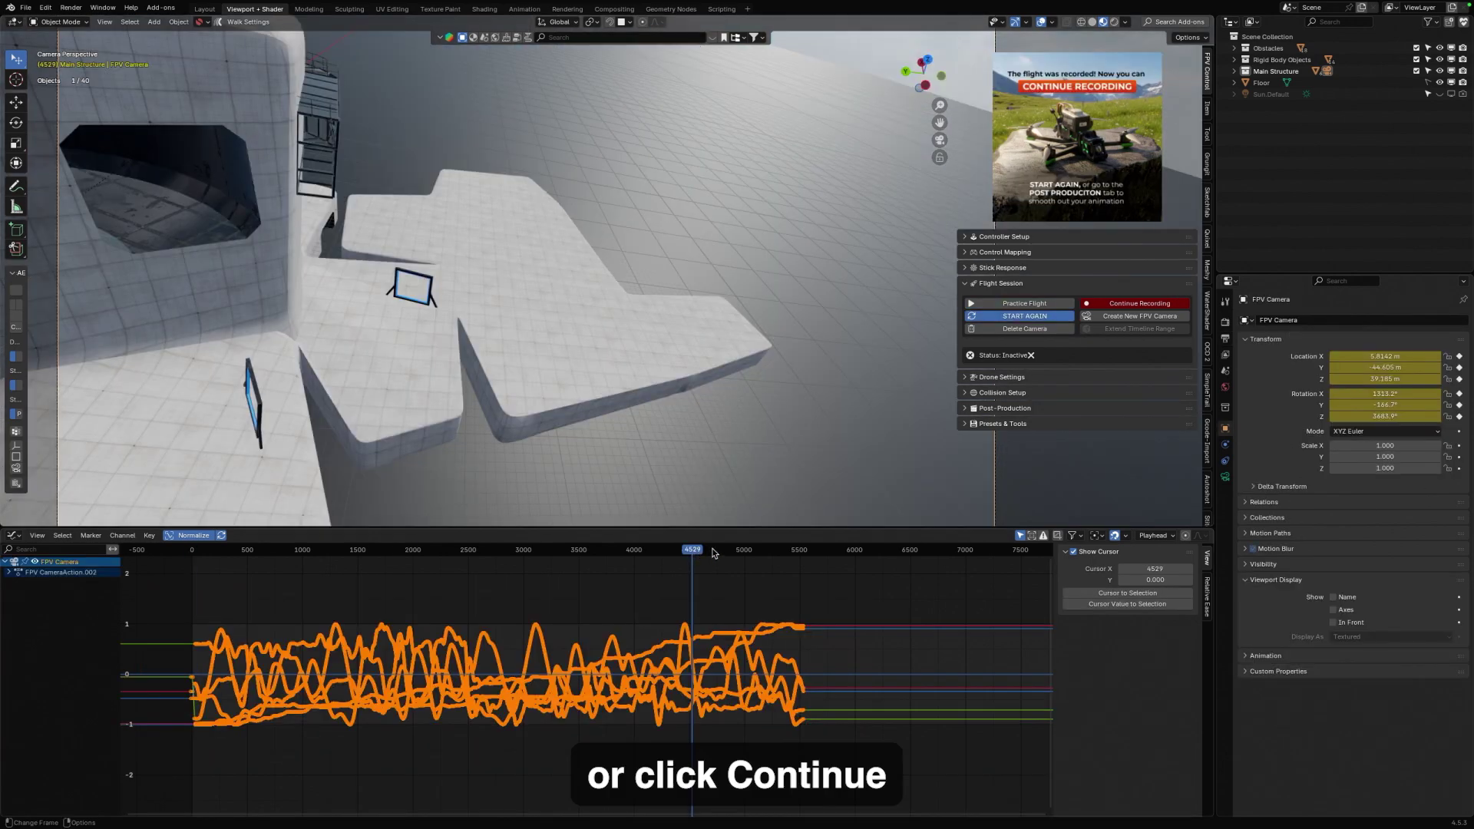
pyautogui.moveTo(714, 553); pyautogui.dragTo(780, 550)
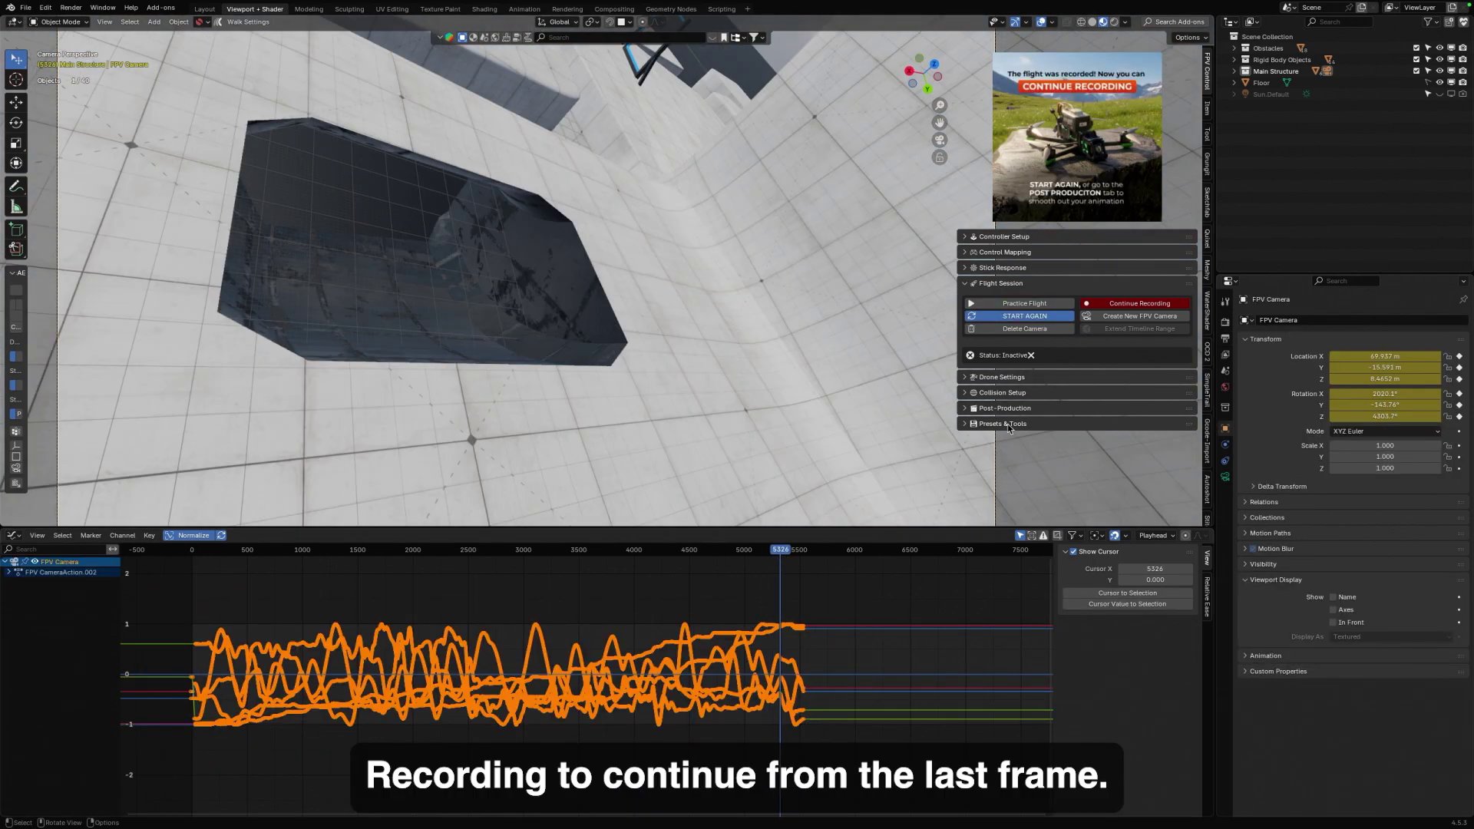
pyautogui.click(1127, 304)
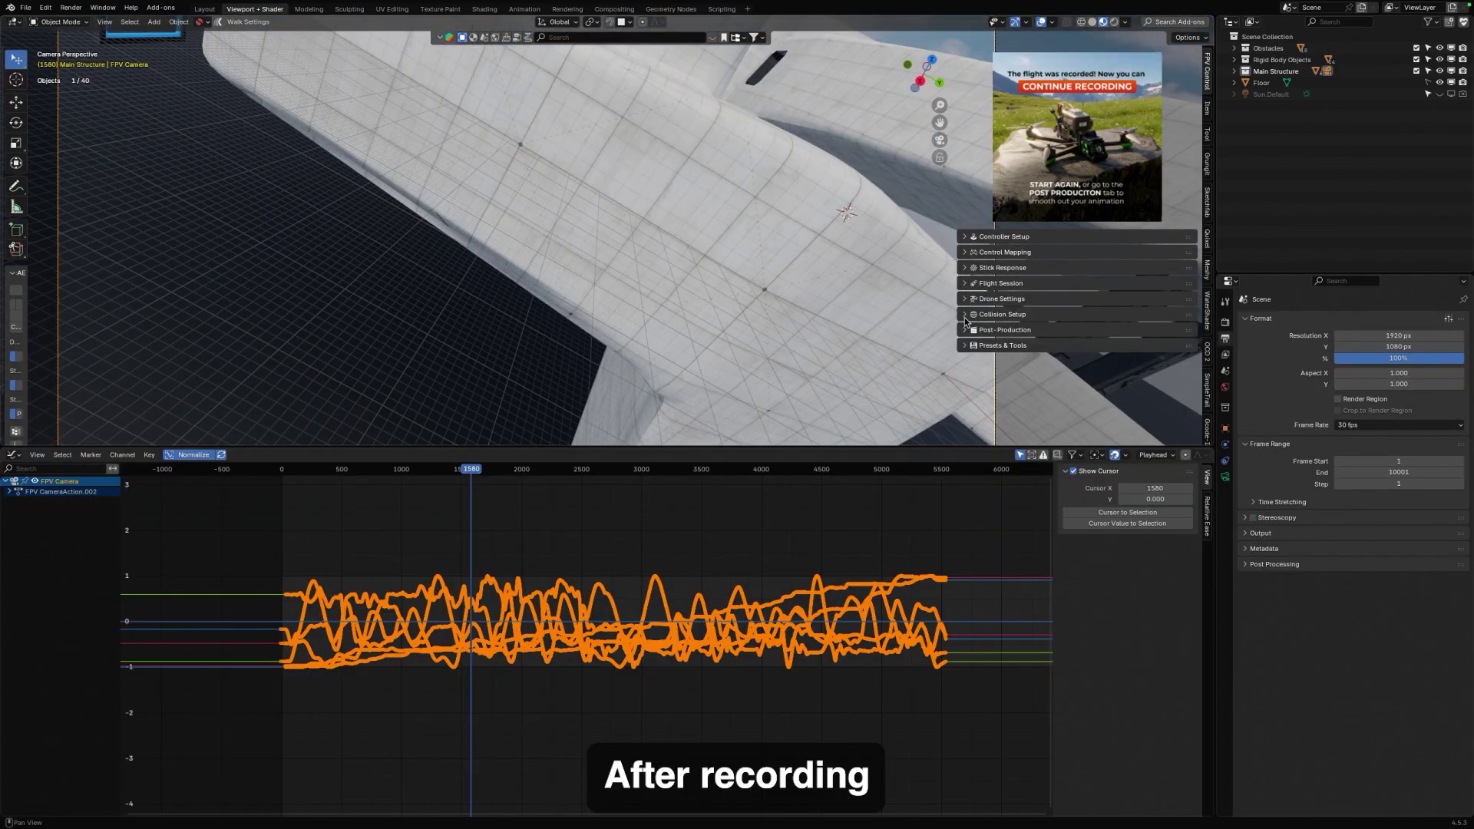
# - Smooth the FPV Camera's animation about six times in Post-Production and play back the result
pyautogui.click(966, 330)
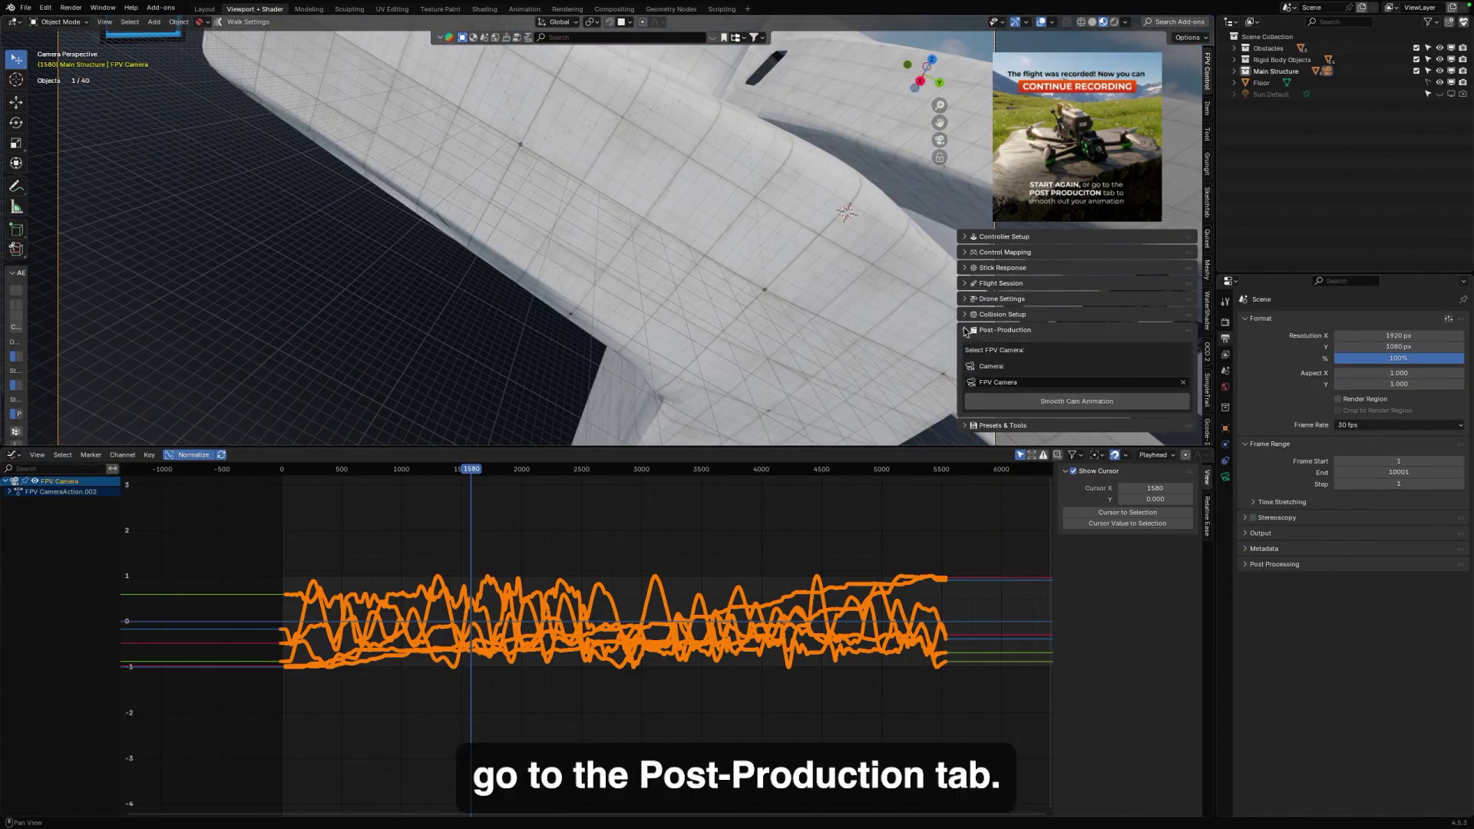
pyautogui.click(989, 383)
pyautogui.click(988, 402)
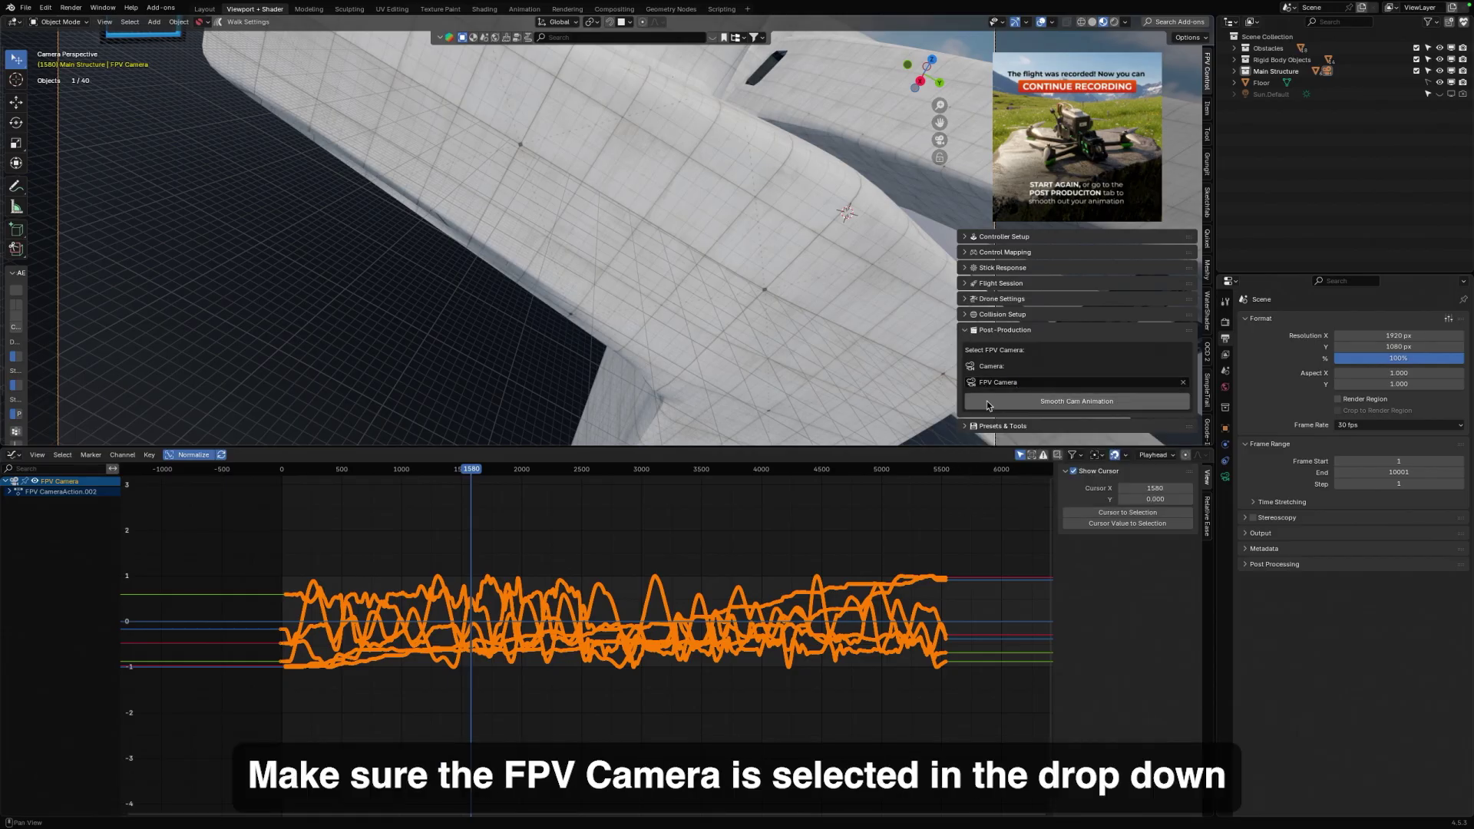
pyautogui.click(1061, 403)
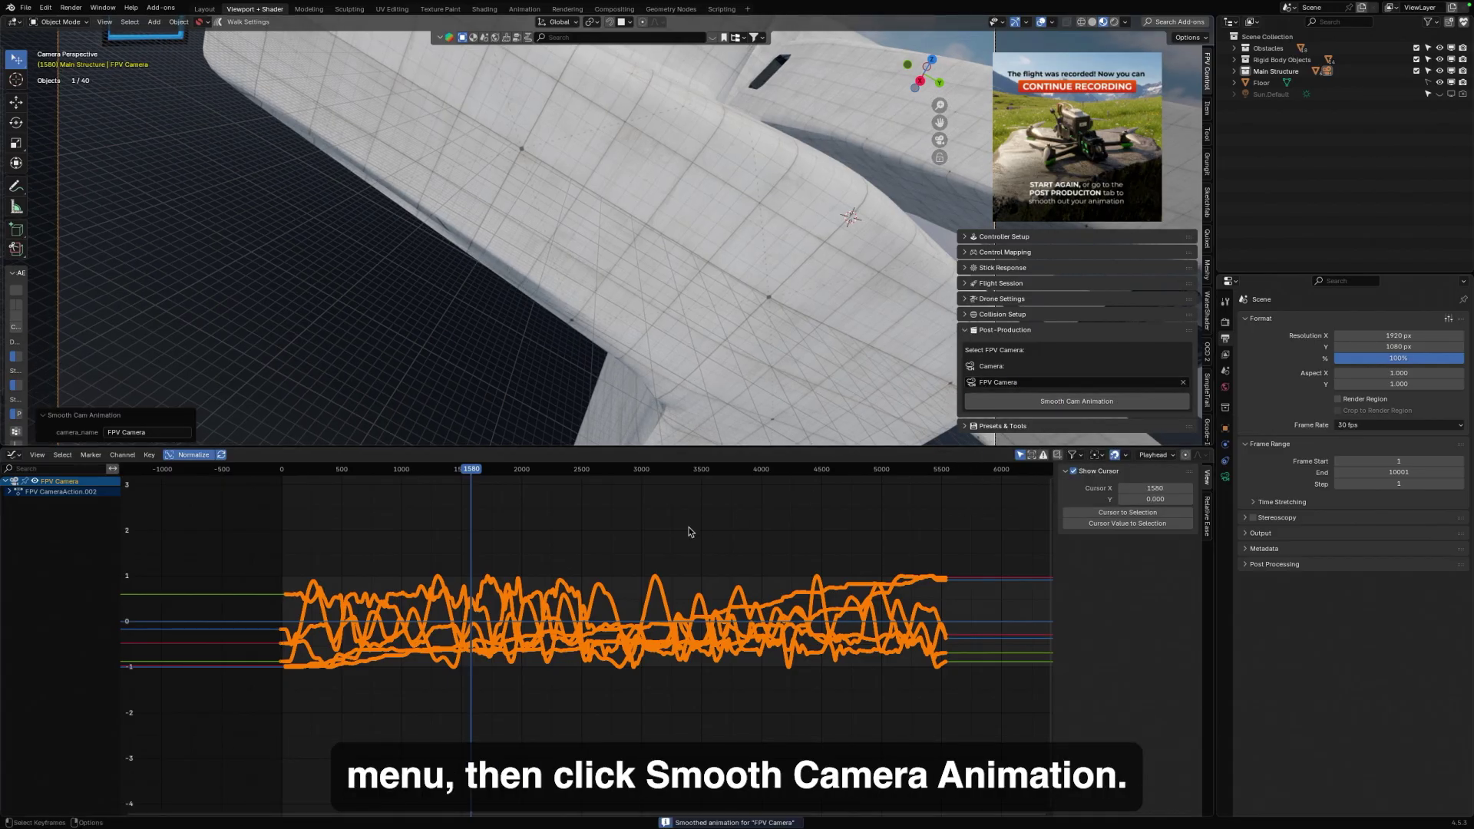
pyautogui.scroll(15, 688, 531)
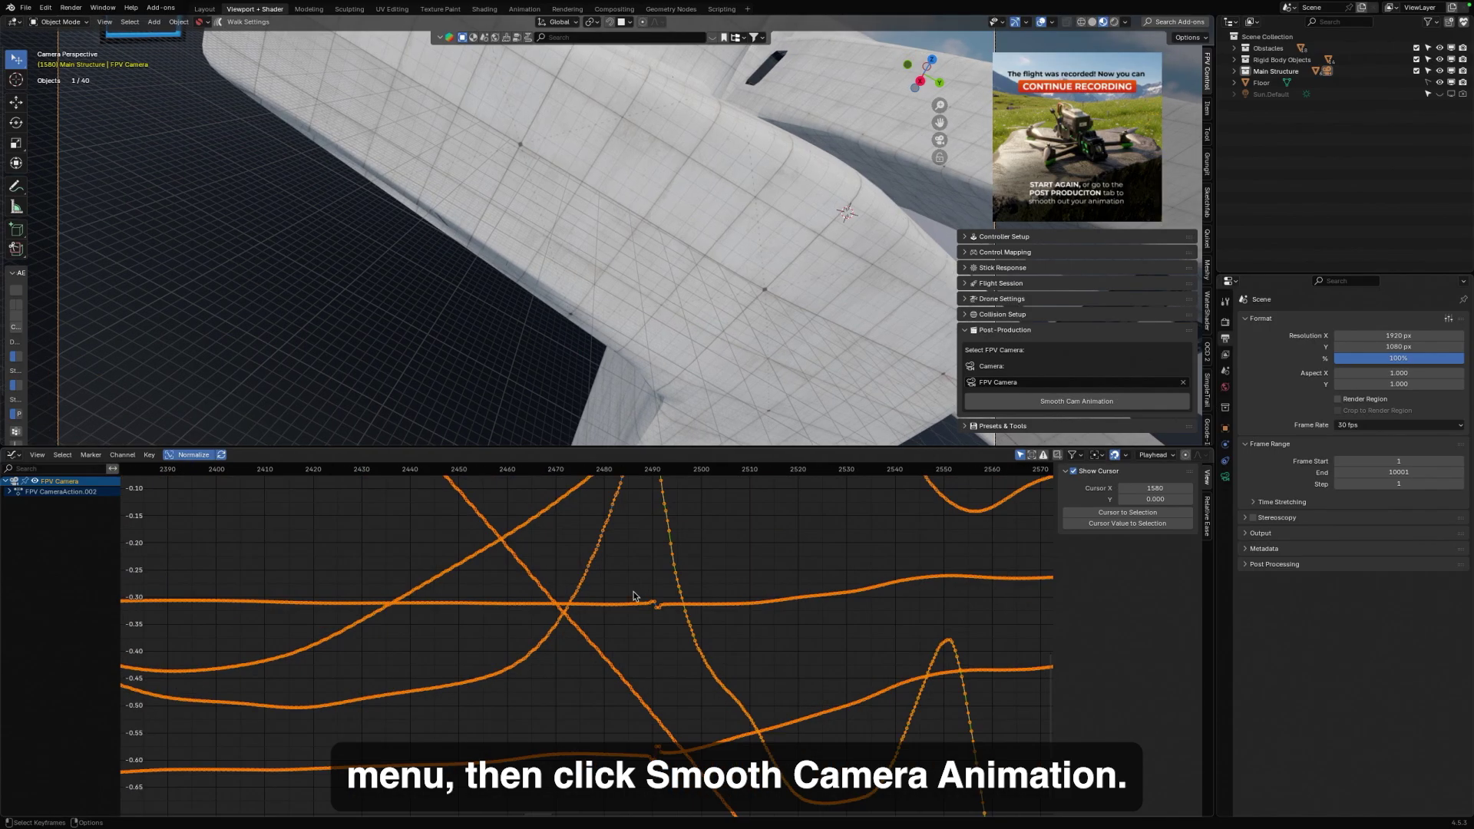
pyautogui.click(1049, 402)
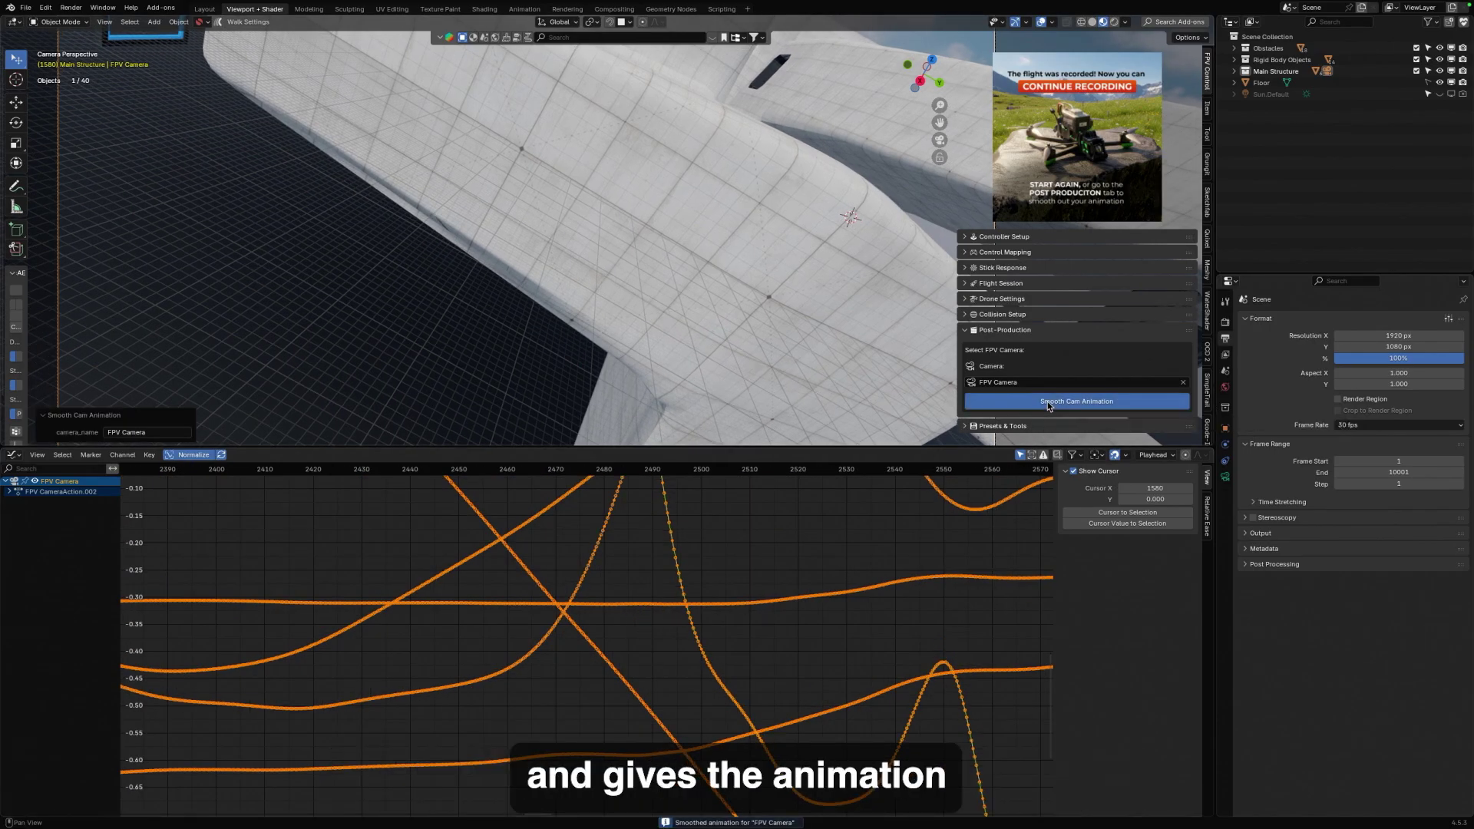
pyautogui.click(1048, 402)
pyautogui.scroll(-10, 668, 530)
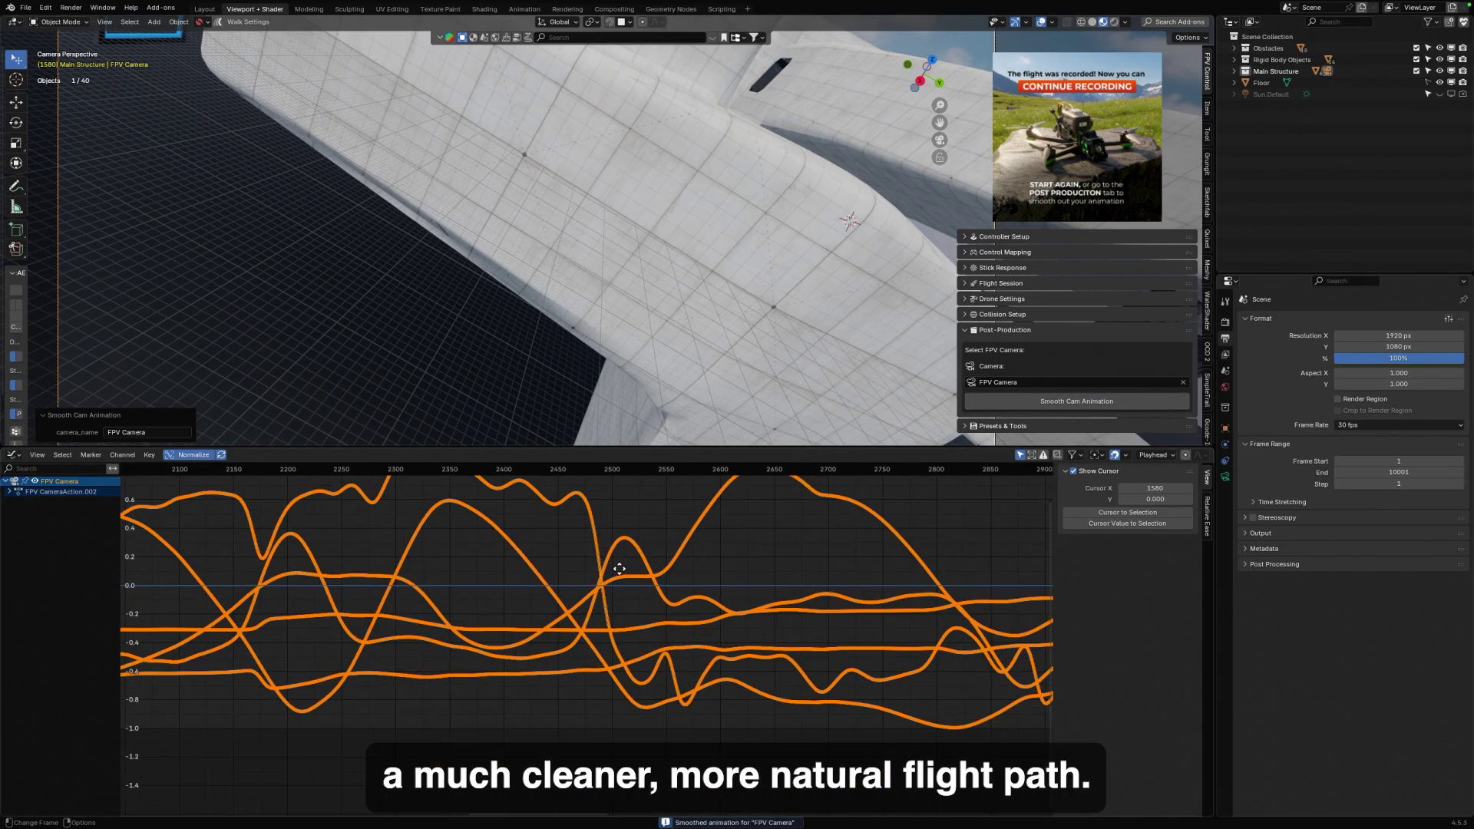
pyautogui.click(1012, 403)
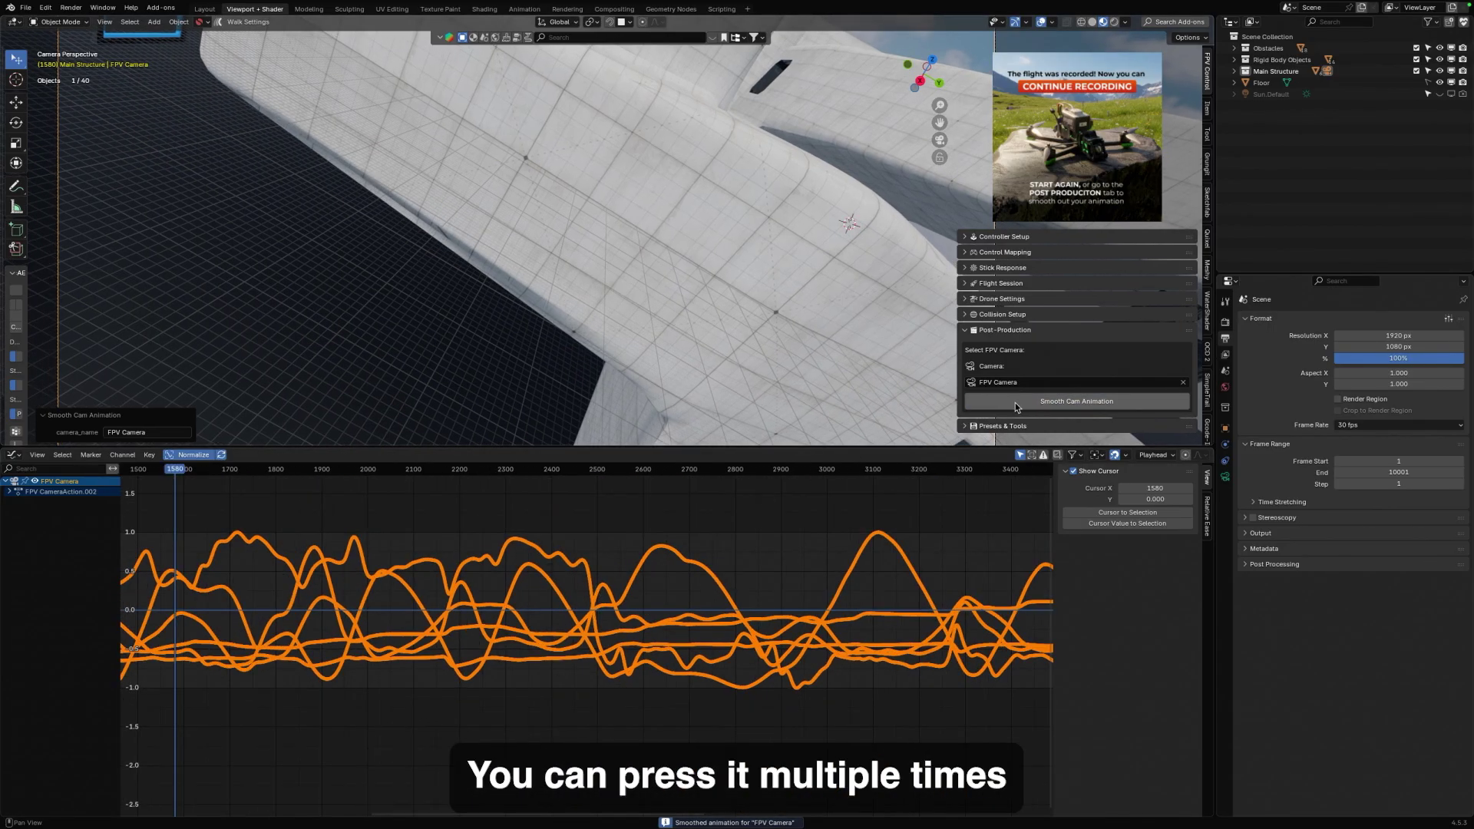
pyautogui.click(1002, 403)
pyautogui.click(995, 404)
pyautogui.press('space')
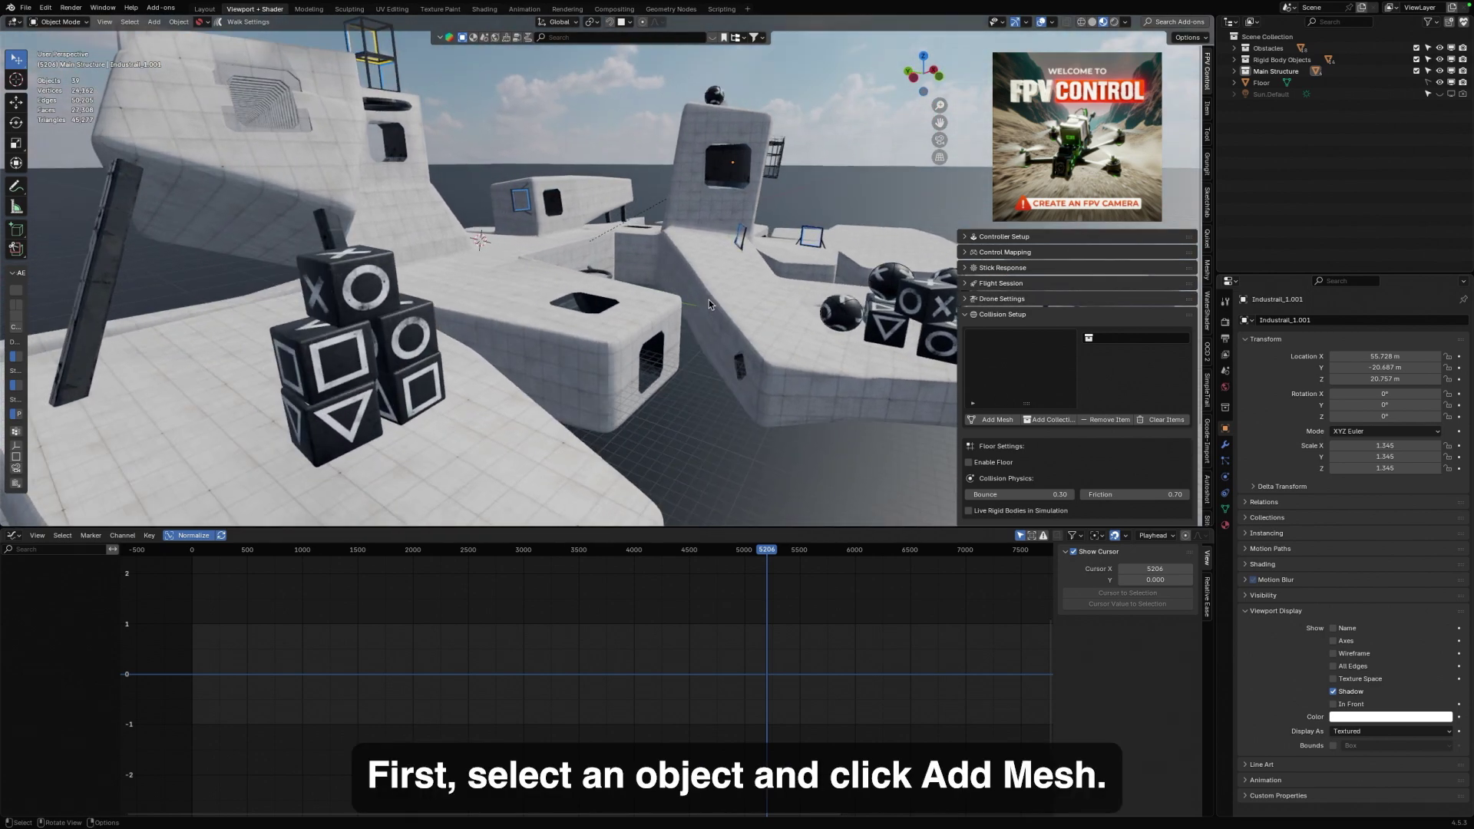
# - Add the BaseMap mesh as a collision object and inspect its new rigid body physics
pyautogui.click(509, 302)
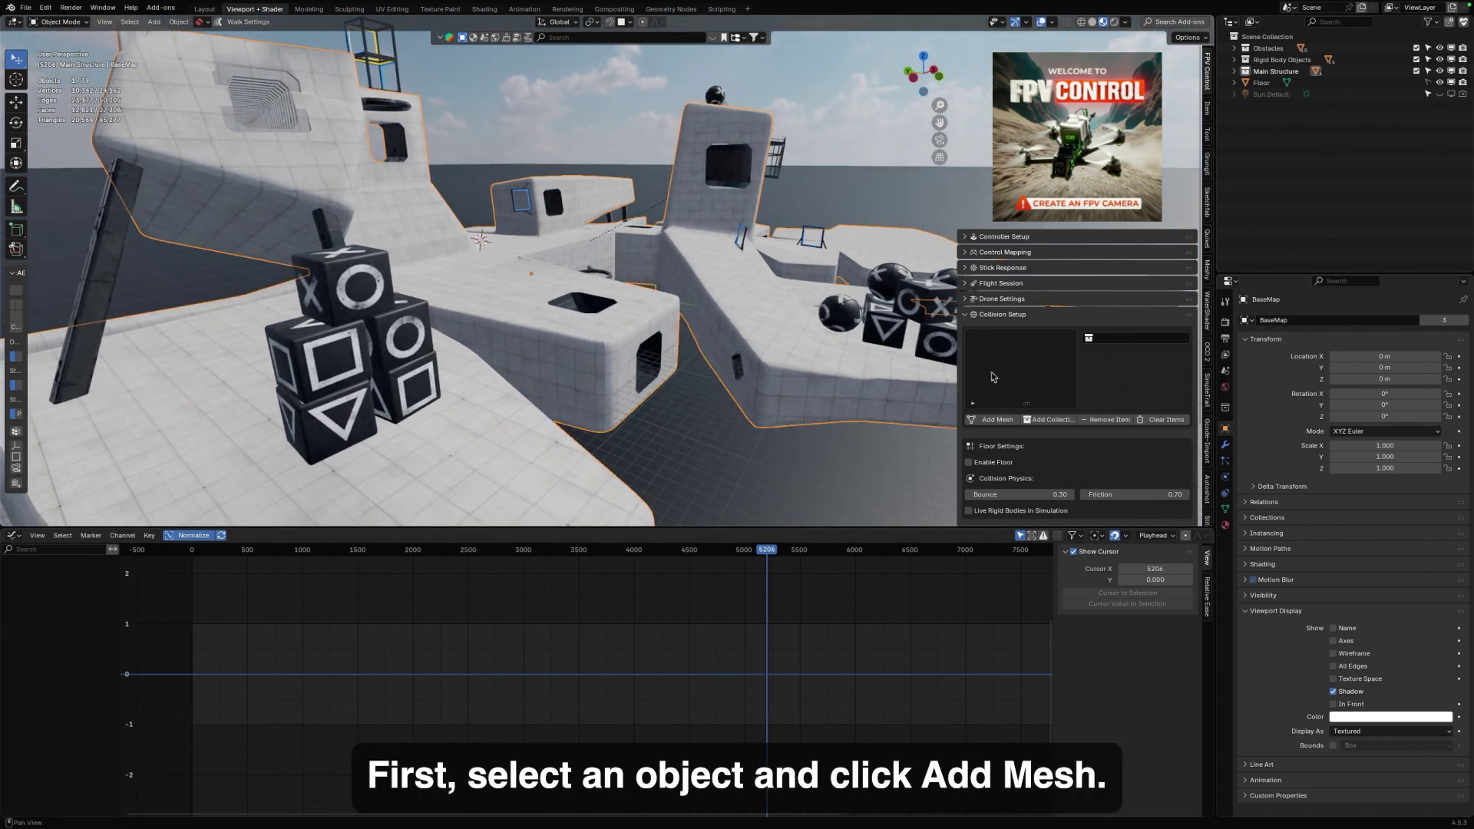
pyautogui.click(992, 420)
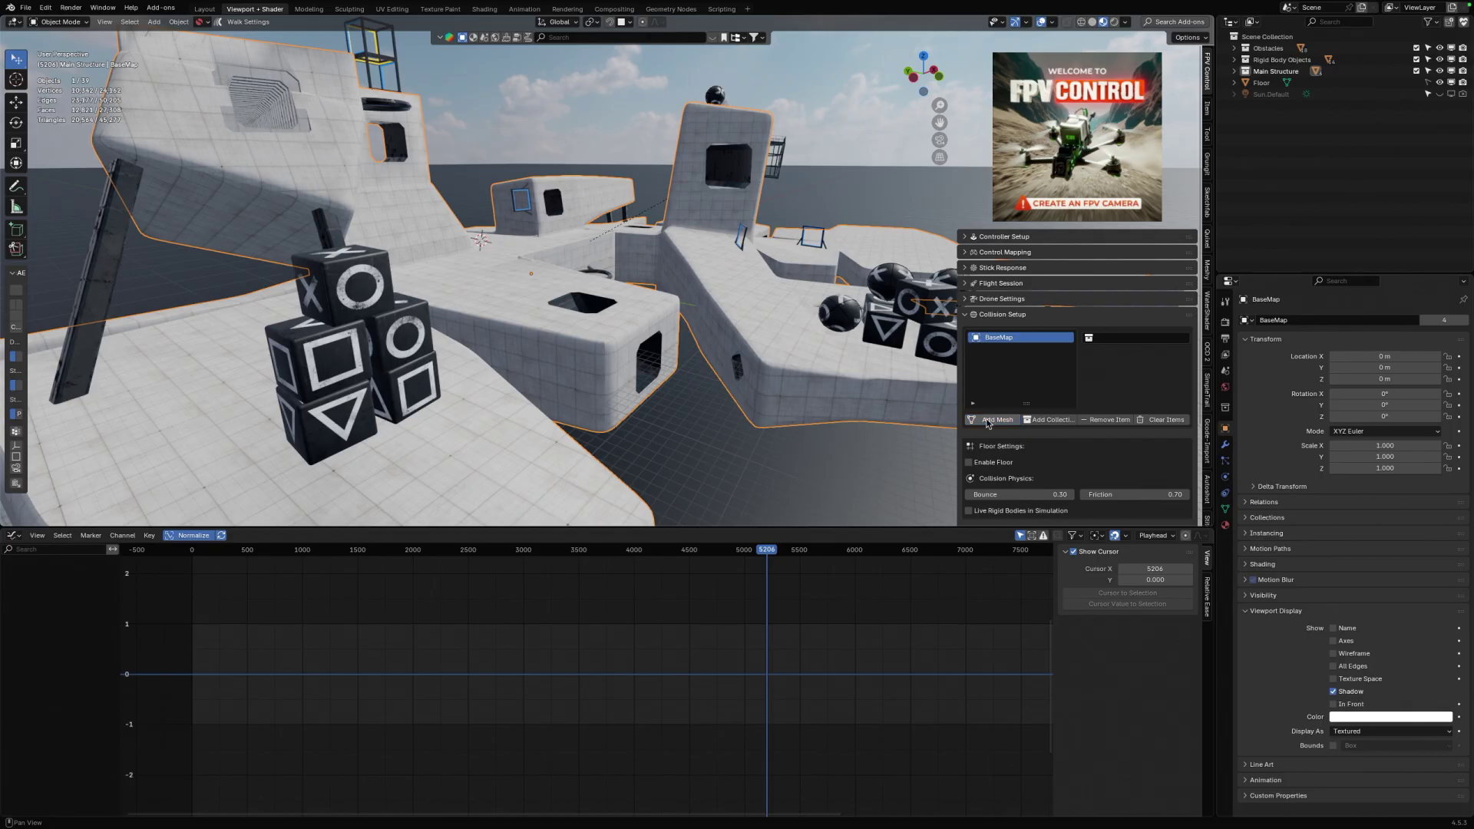
pyautogui.click(1225, 476)
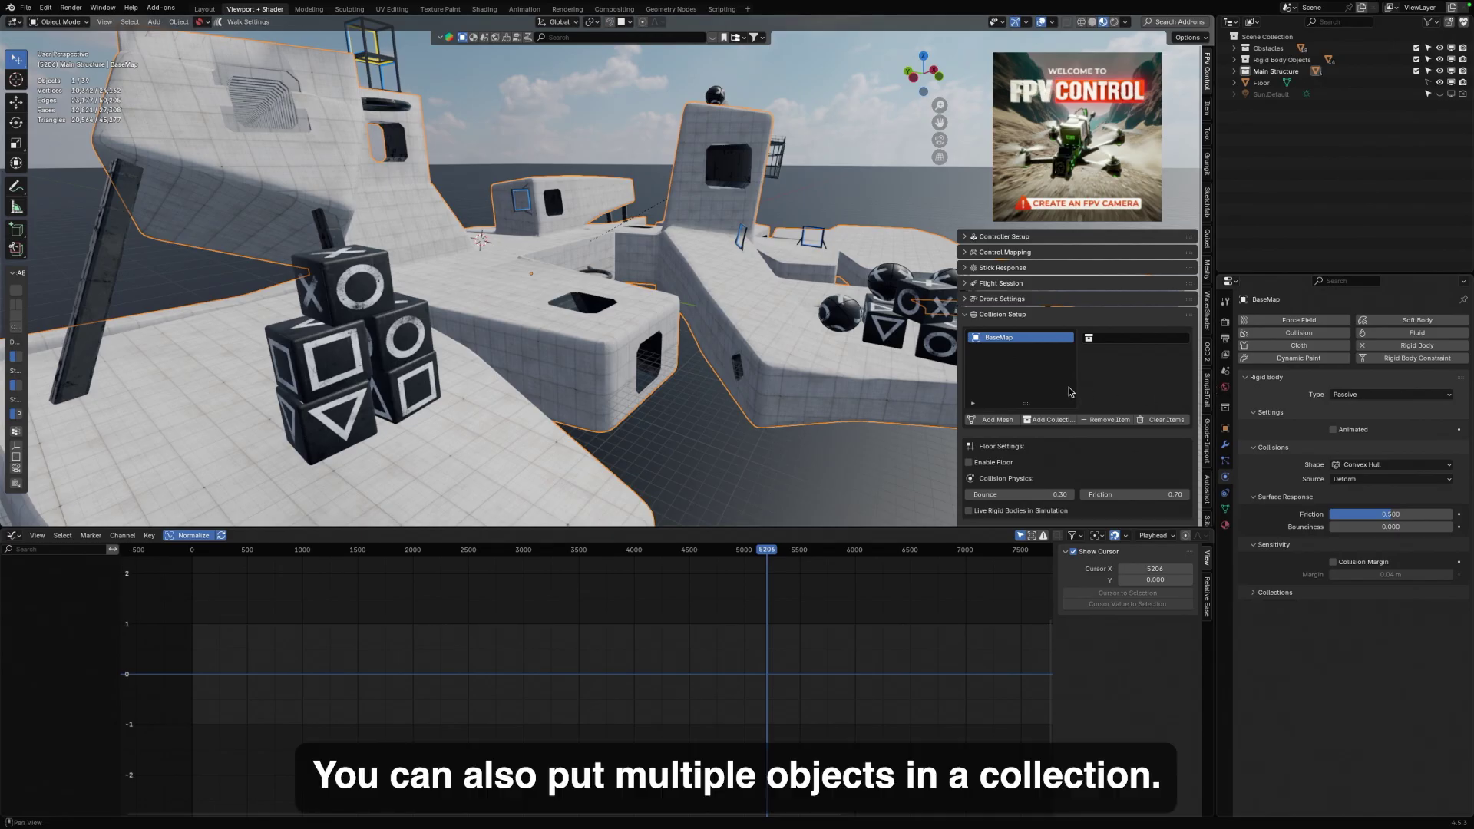
# - Add the Obstacles collection to collisions and start a practice flight to test them
pyautogui.click(1261, 51)
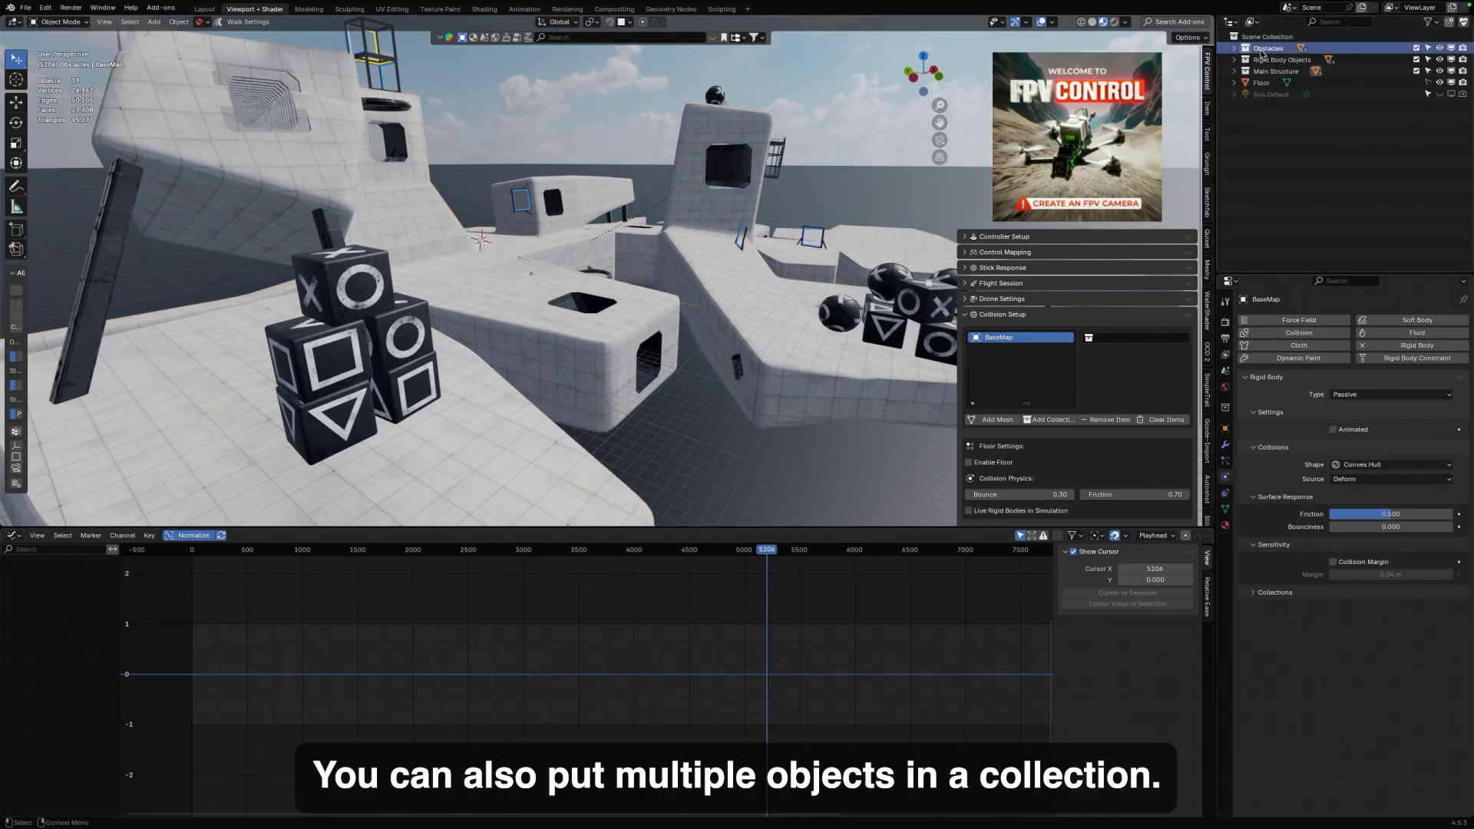
pyautogui.click(1104, 338)
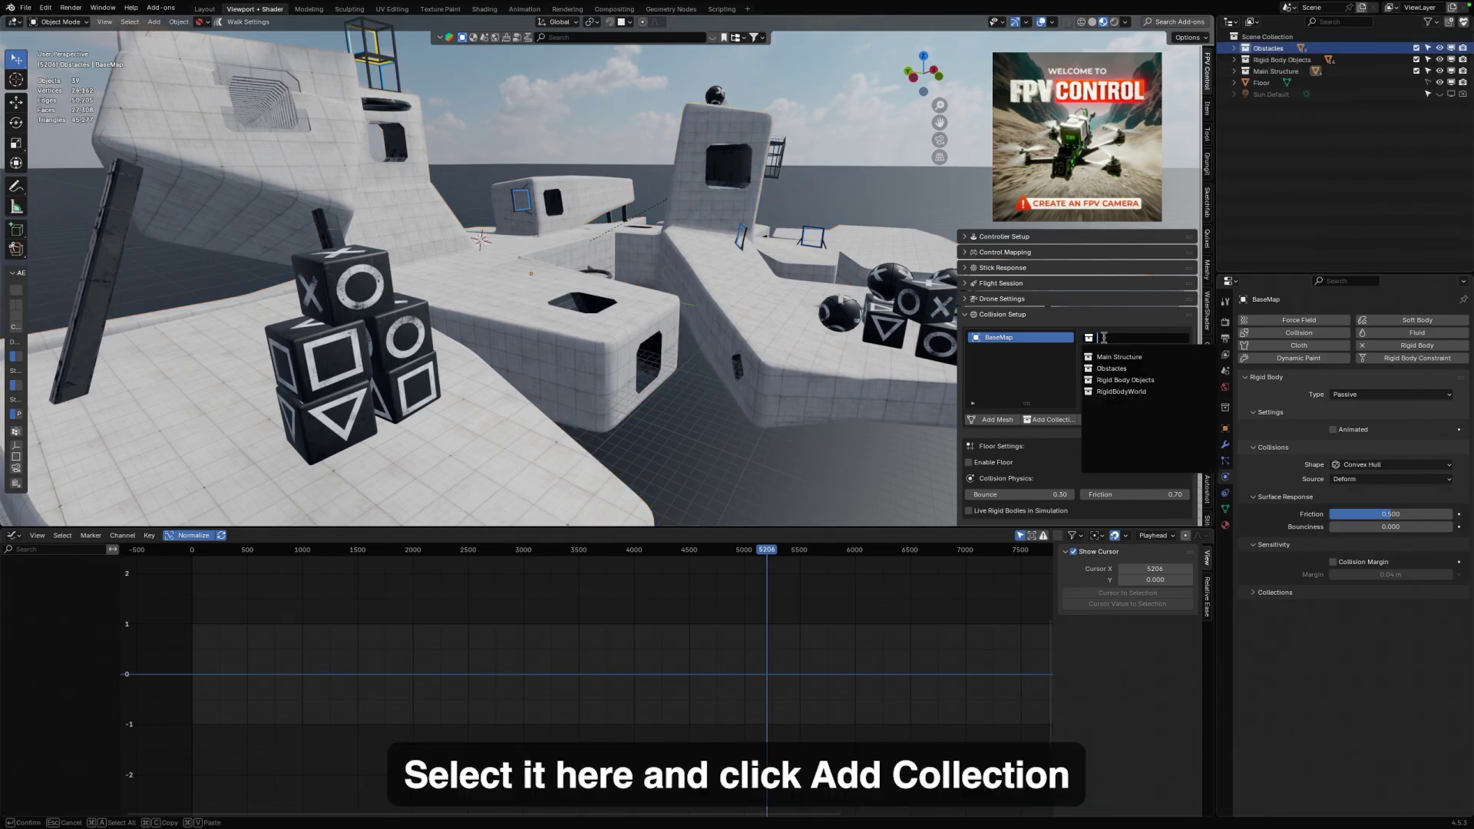
pyautogui.click(1104, 368)
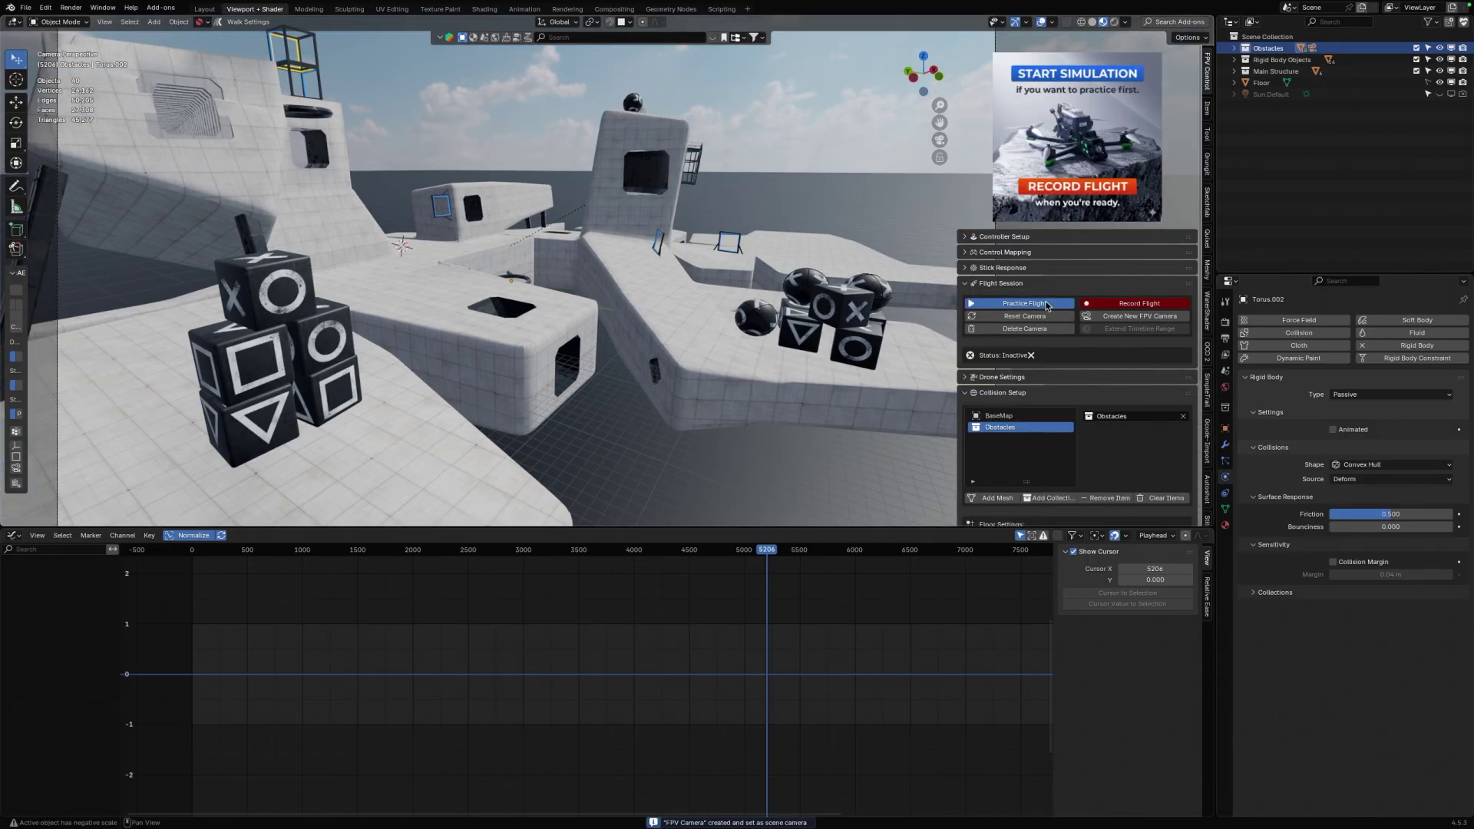
pyautogui.click(1045, 304)
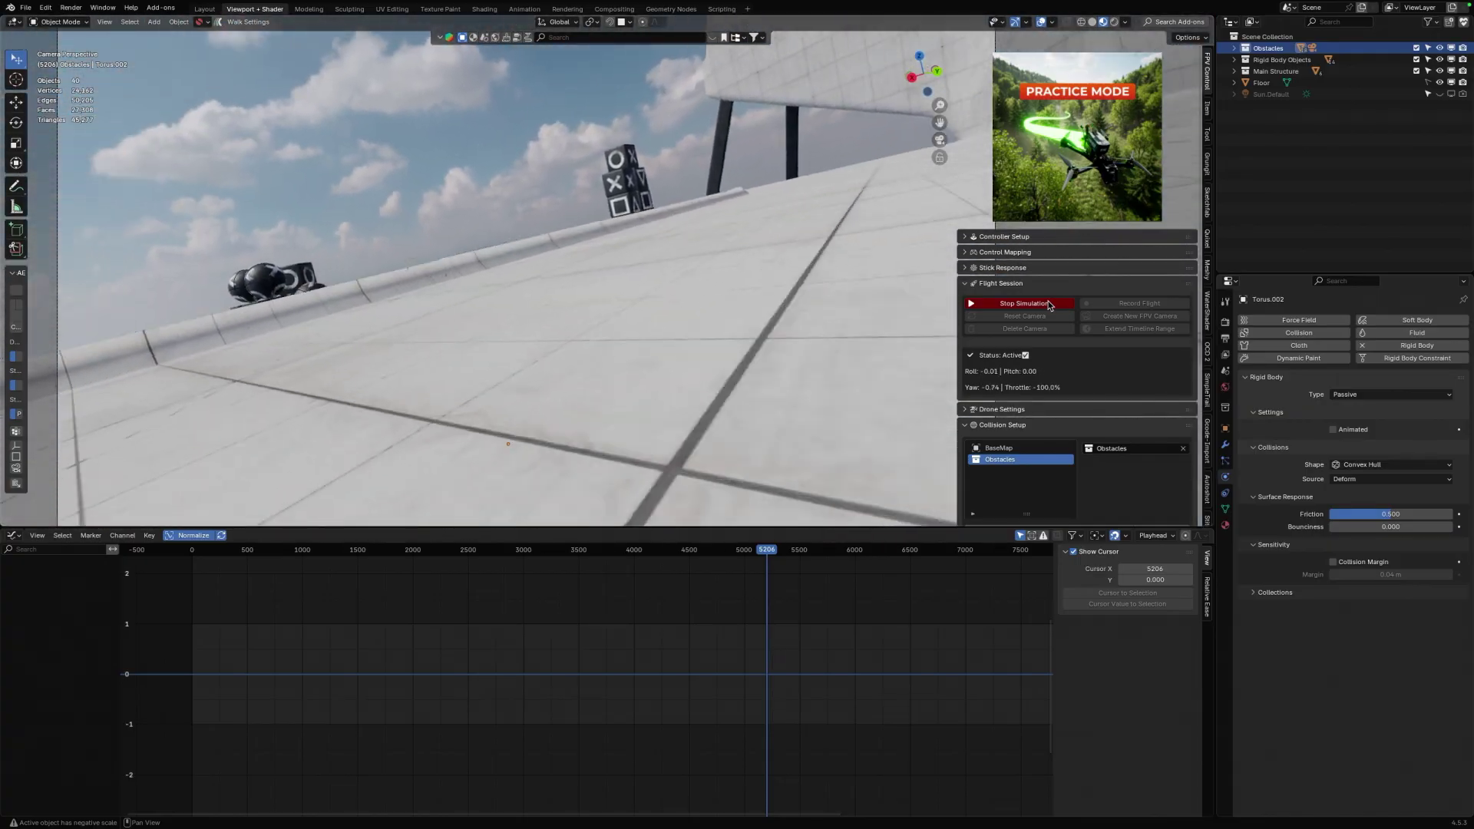
# - Stop the flight, enable the collision floor at level 0.18, and start a new practice flight
pyautogui.click(1050, 305)
pyautogui.scroll(-6, 998, 353)
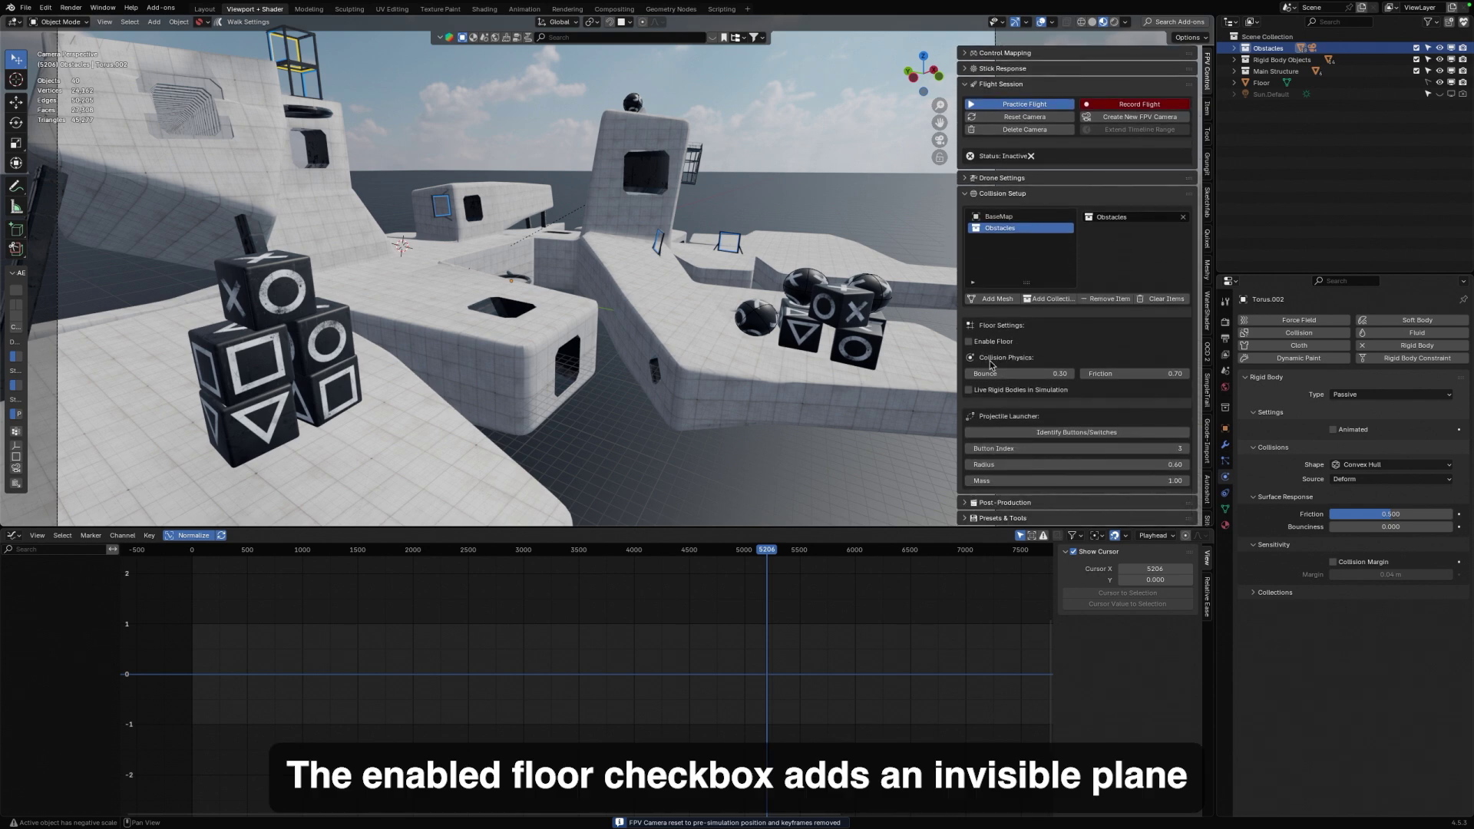
pyautogui.click(969, 342)
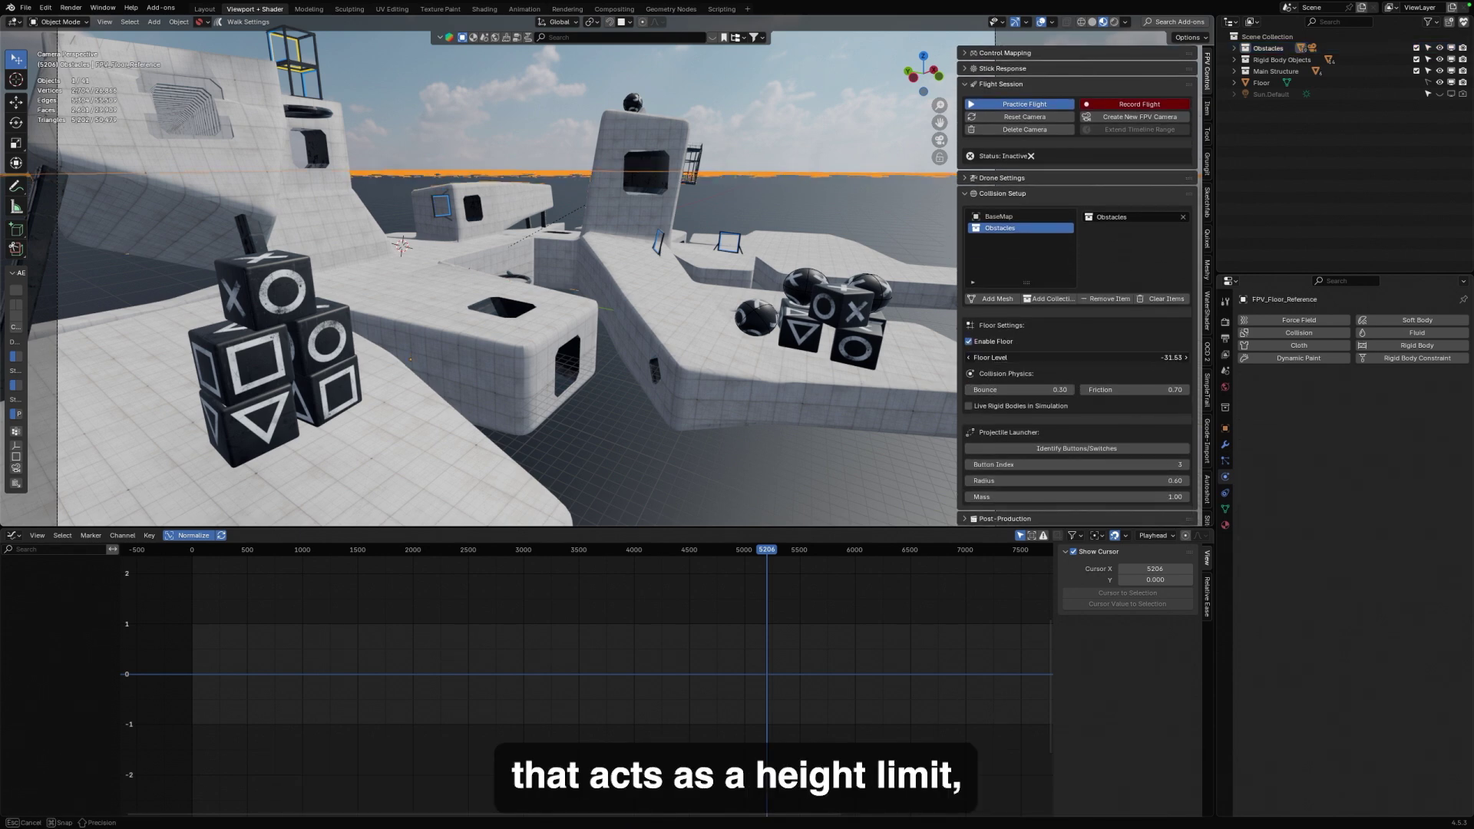
pyautogui.moveTo(1075, 358)
pyautogui.mouseDown()
pyautogui.moveTo(1052, 358)
pyautogui.moveTo(1129, 358)
pyautogui.moveTo(1060, 358)
pyautogui.mouseUp()
pyautogui.click(1025, 104)
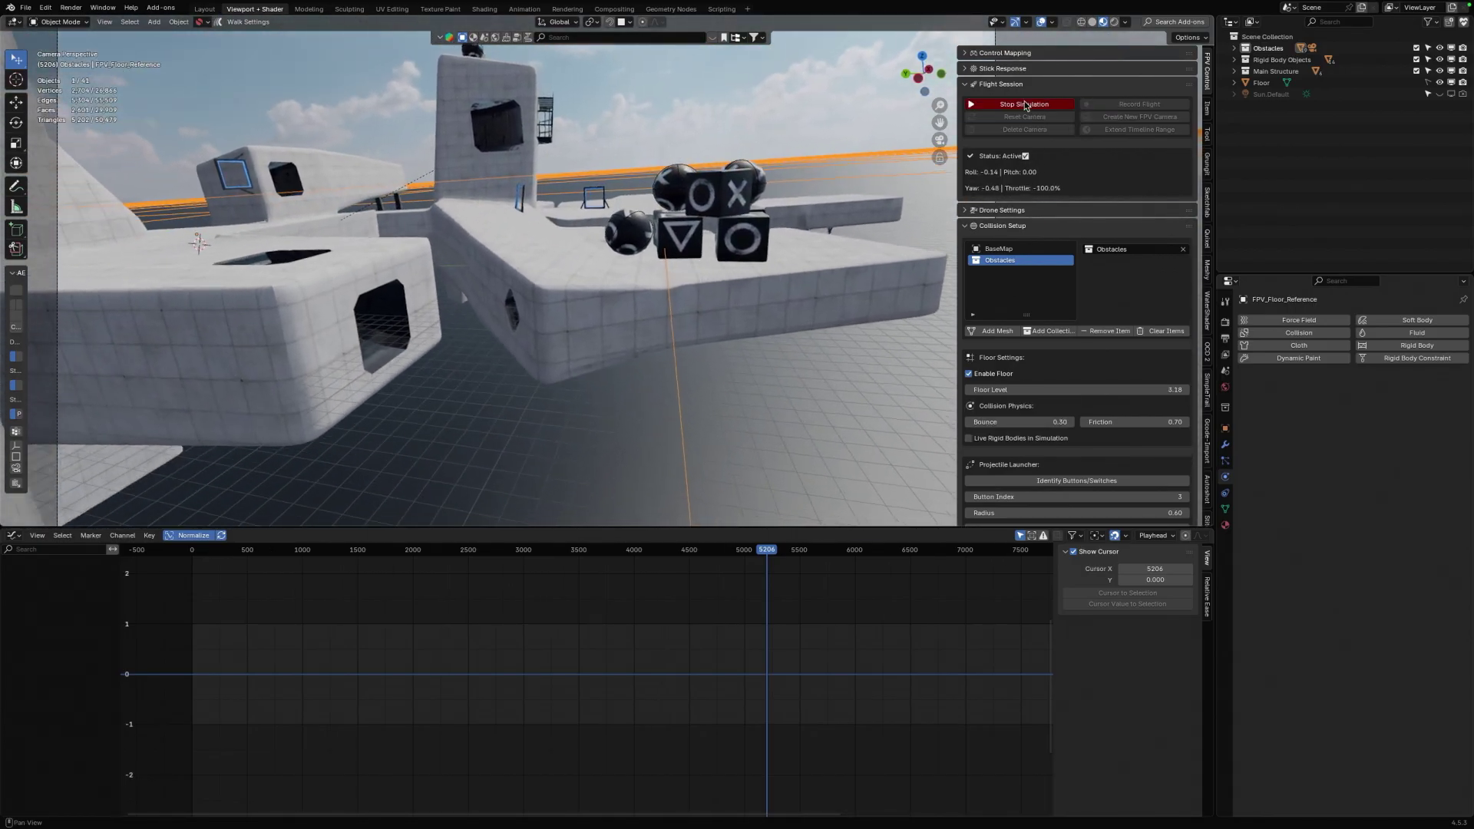
# - Stop the flight, enable Live Rigid Bodies, and rewind the timeline to the first frame
pyautogui.click(1024, 104)
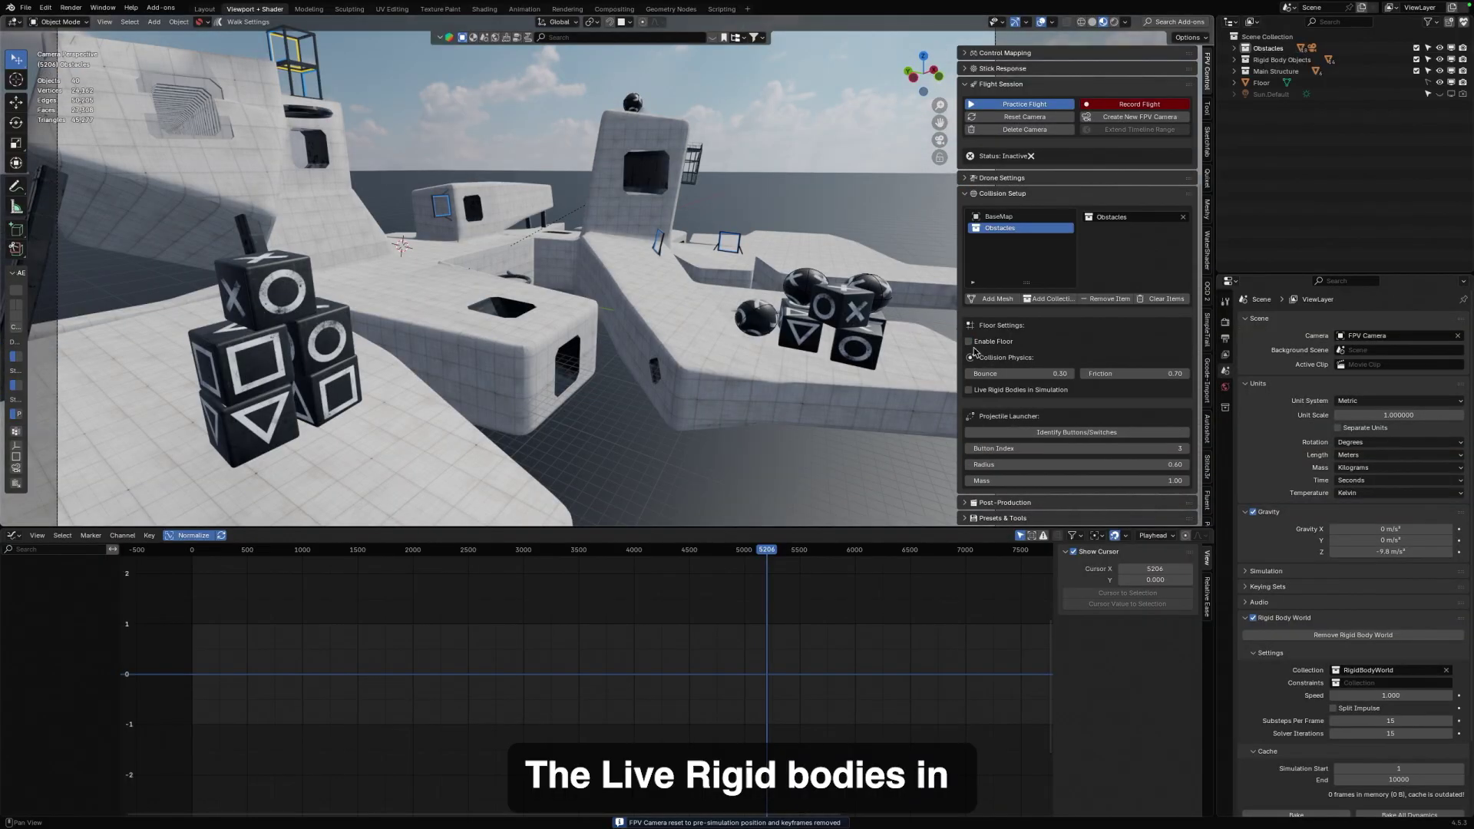
pyautogui.click(969, 390)
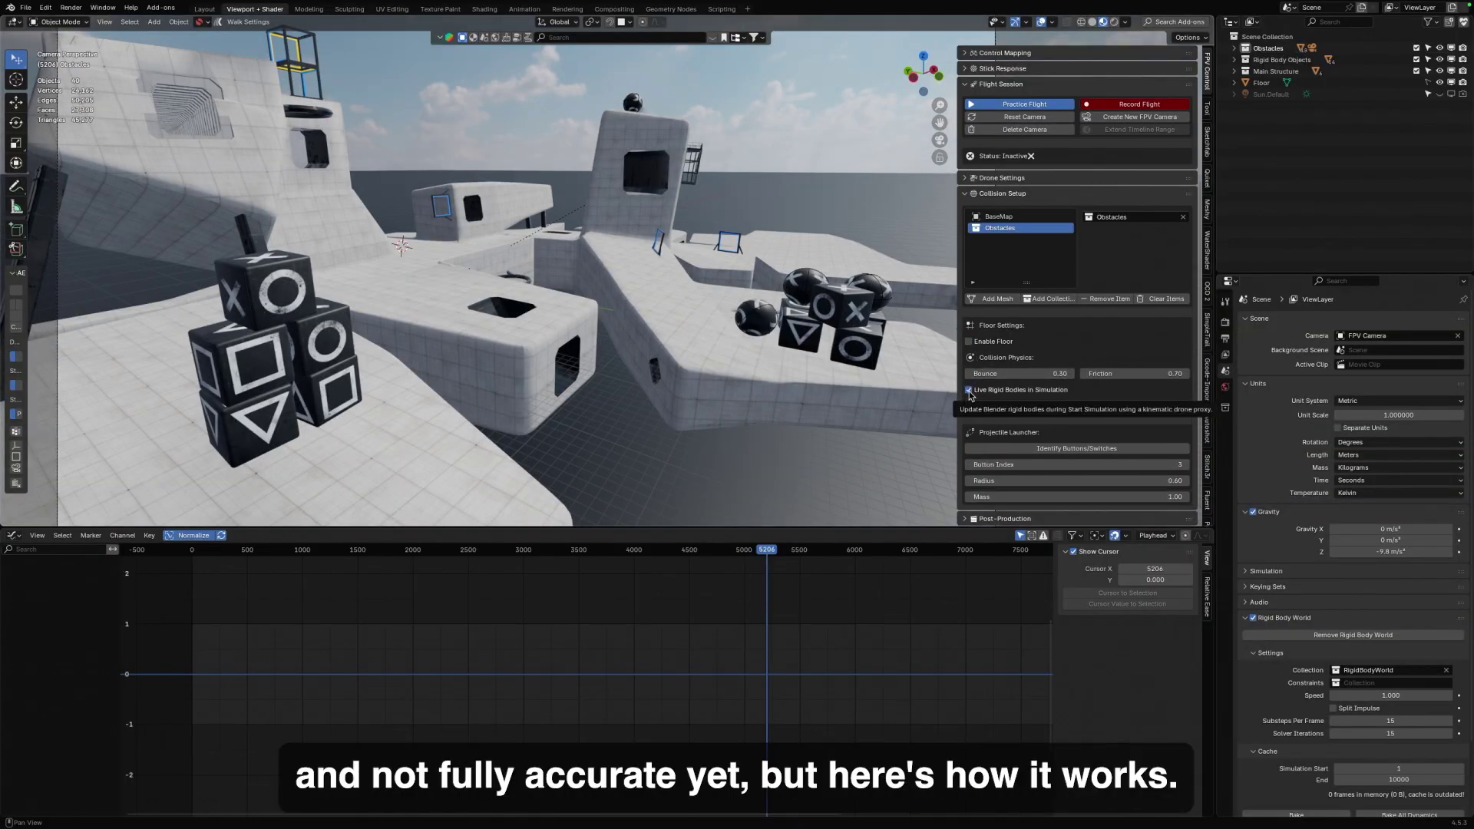
pyautogui.hotkey('shift', 'Left')
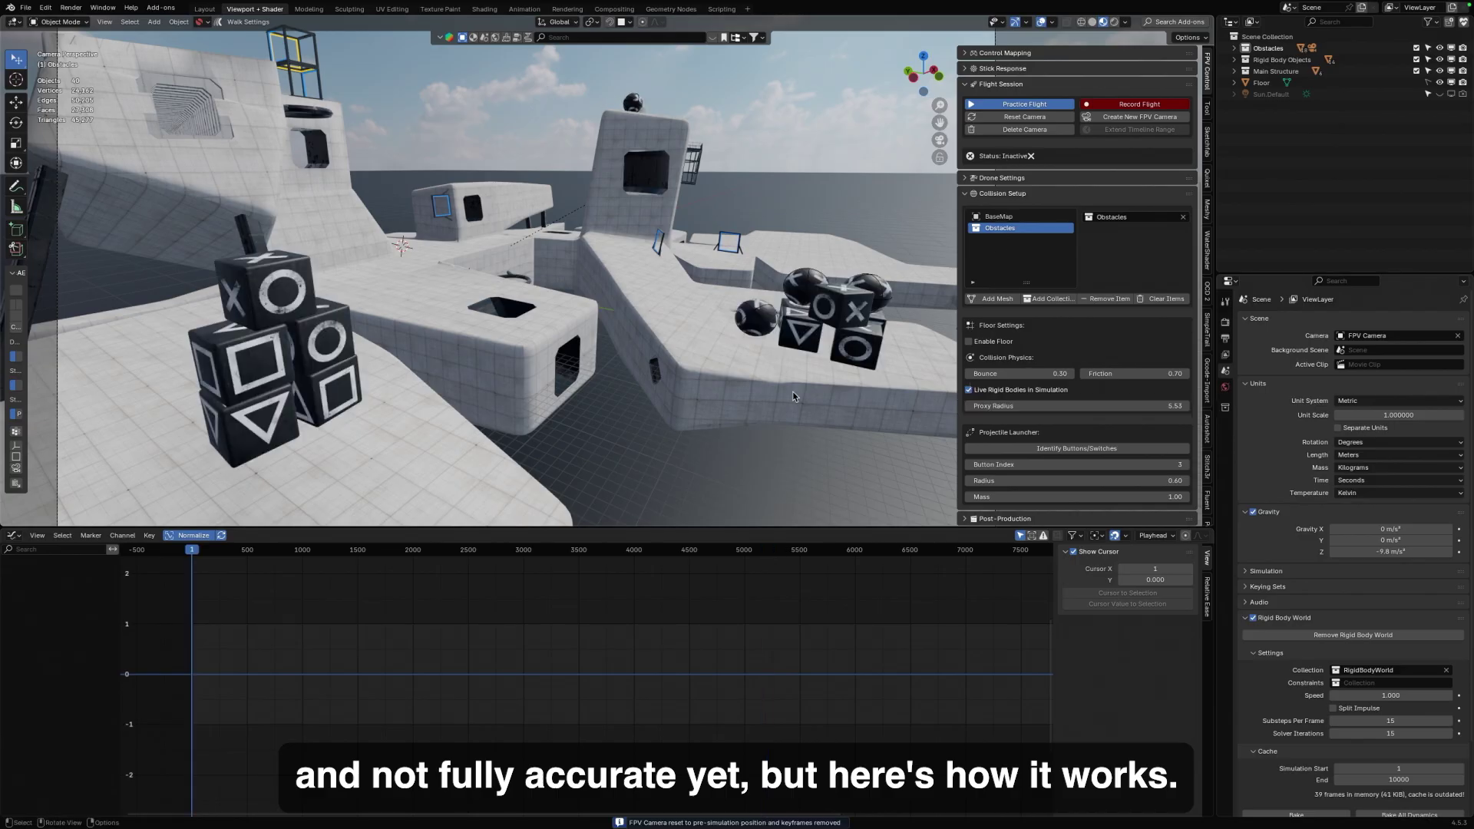
# - Give BaseMap a Mesh rigid body collision shape and fly among the cubes and spheres
pyautogui.click(381, 414)
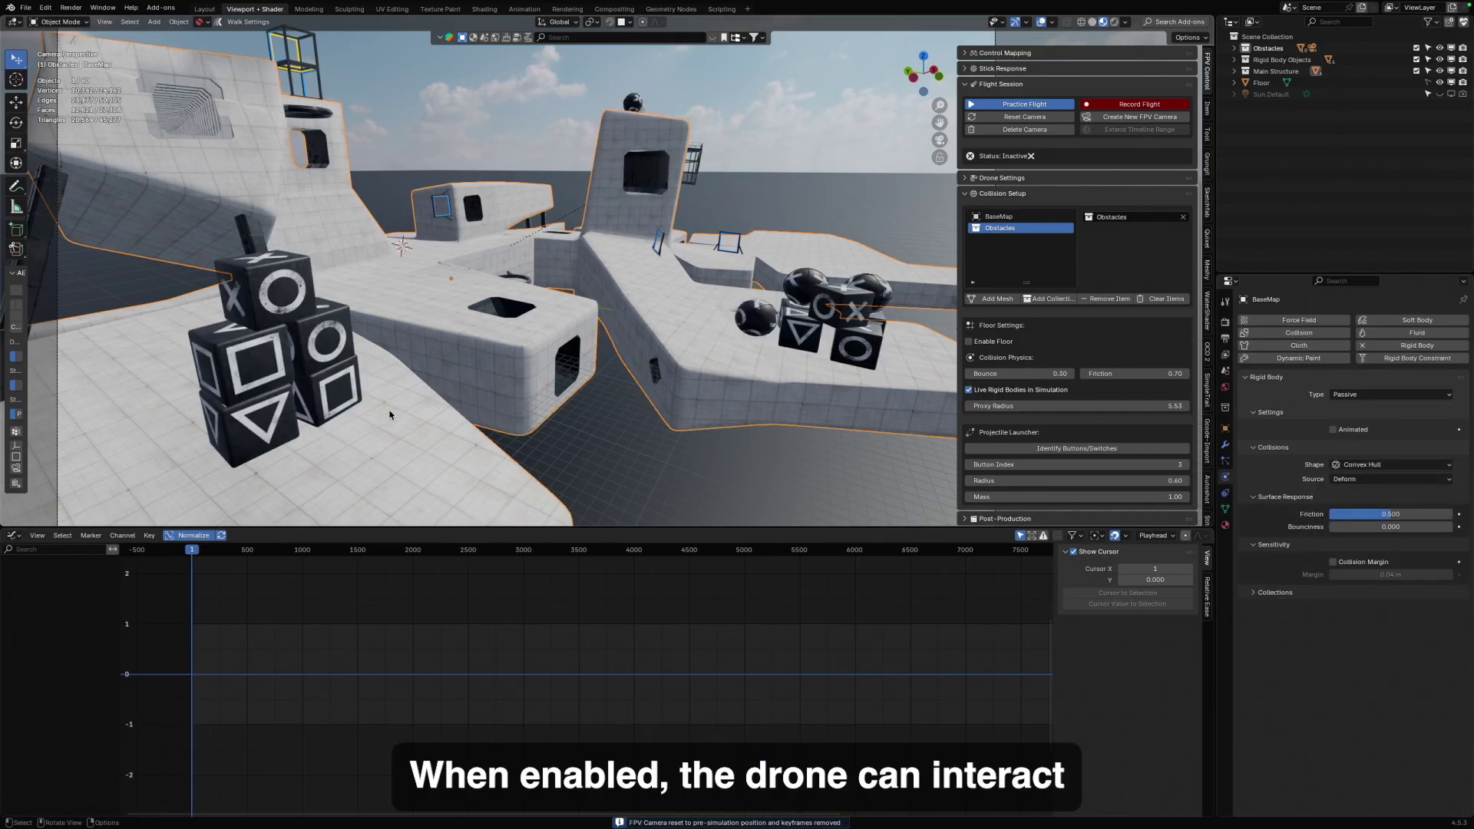
pyautogui.click(1380, 466)
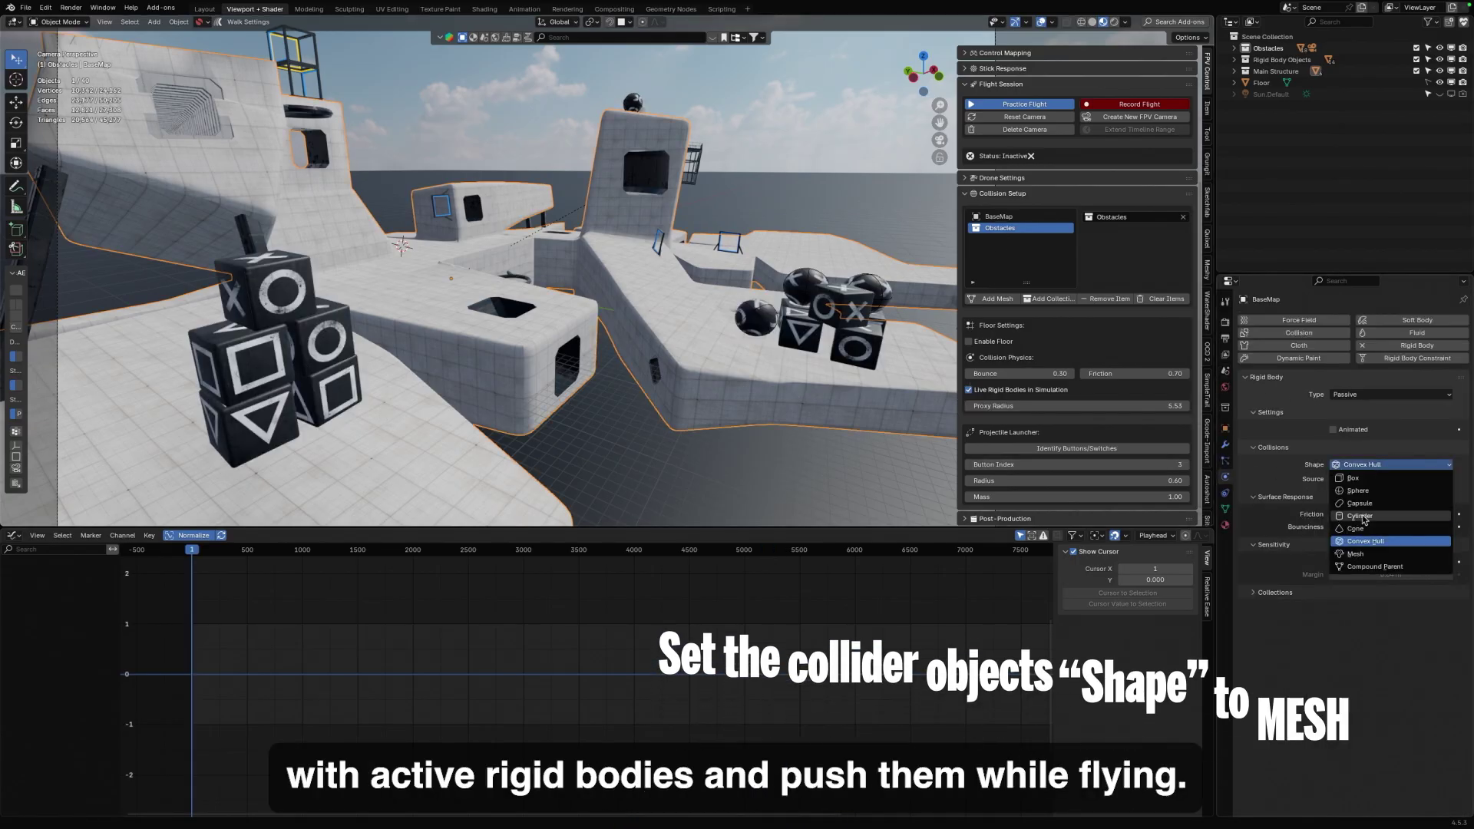
pyautogui.click(1355, 554)
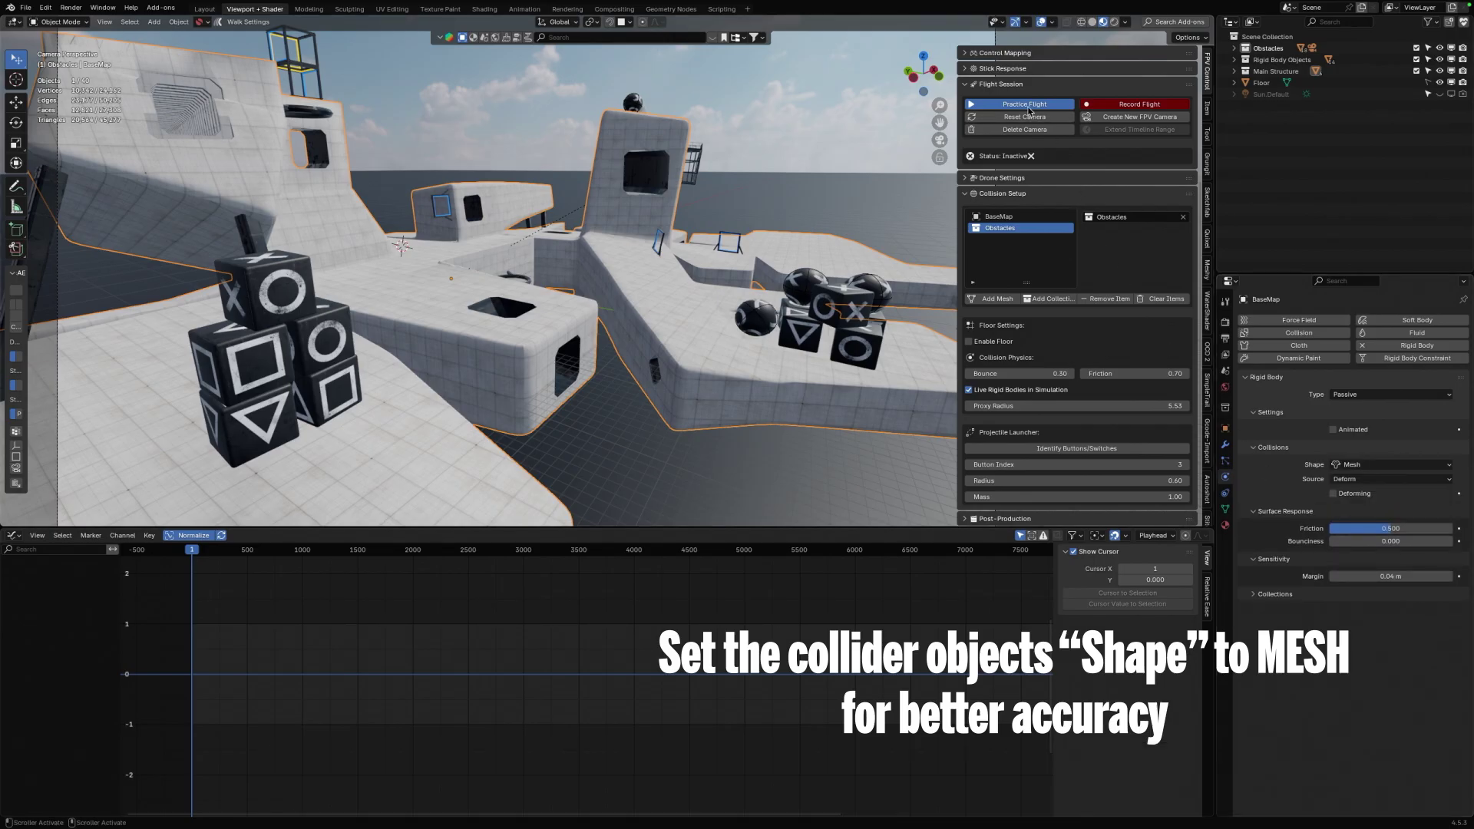
pyautogui.click(1025, 105)
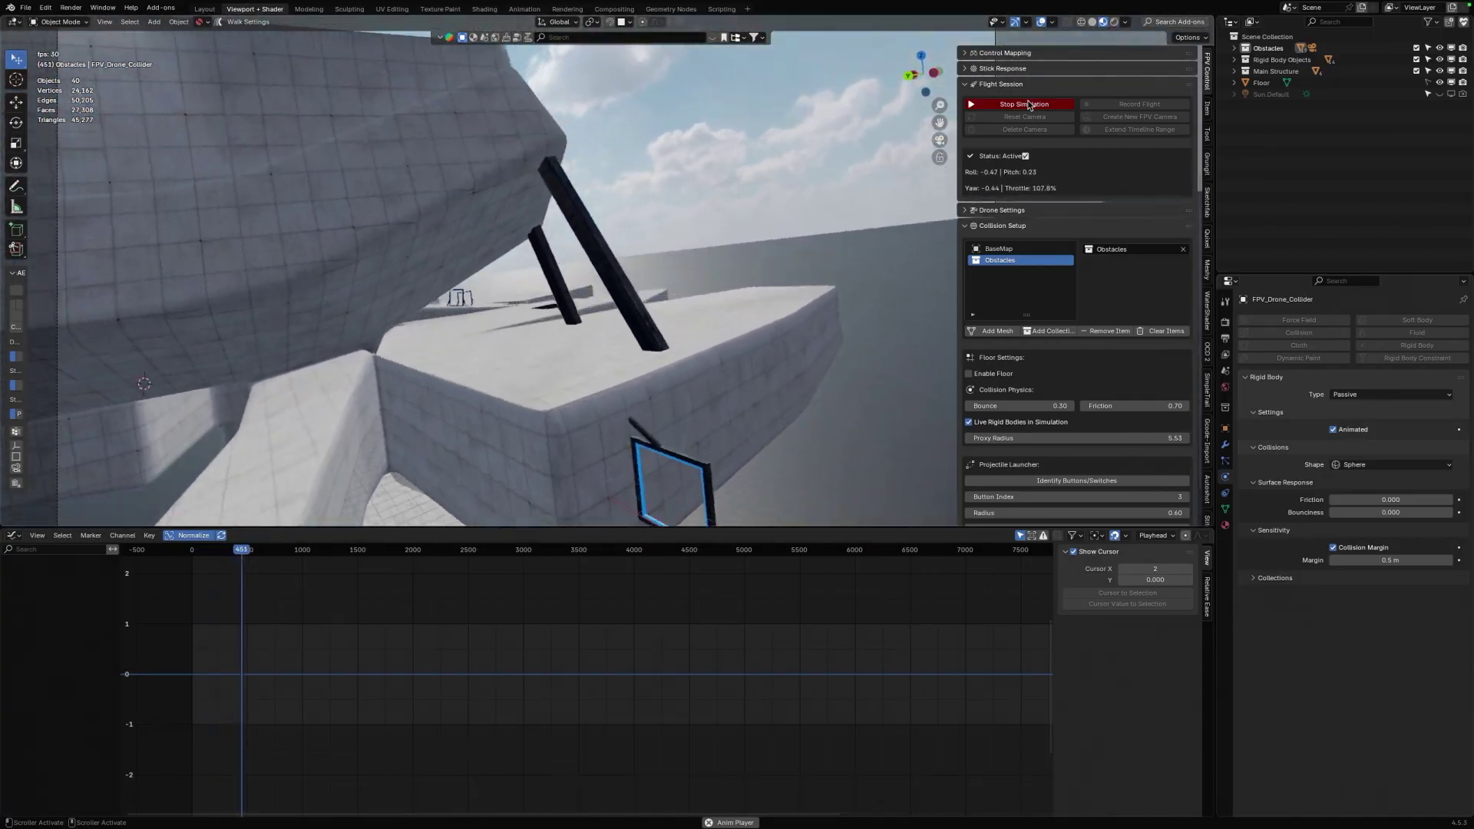
pyautogui.click(1028, 105)
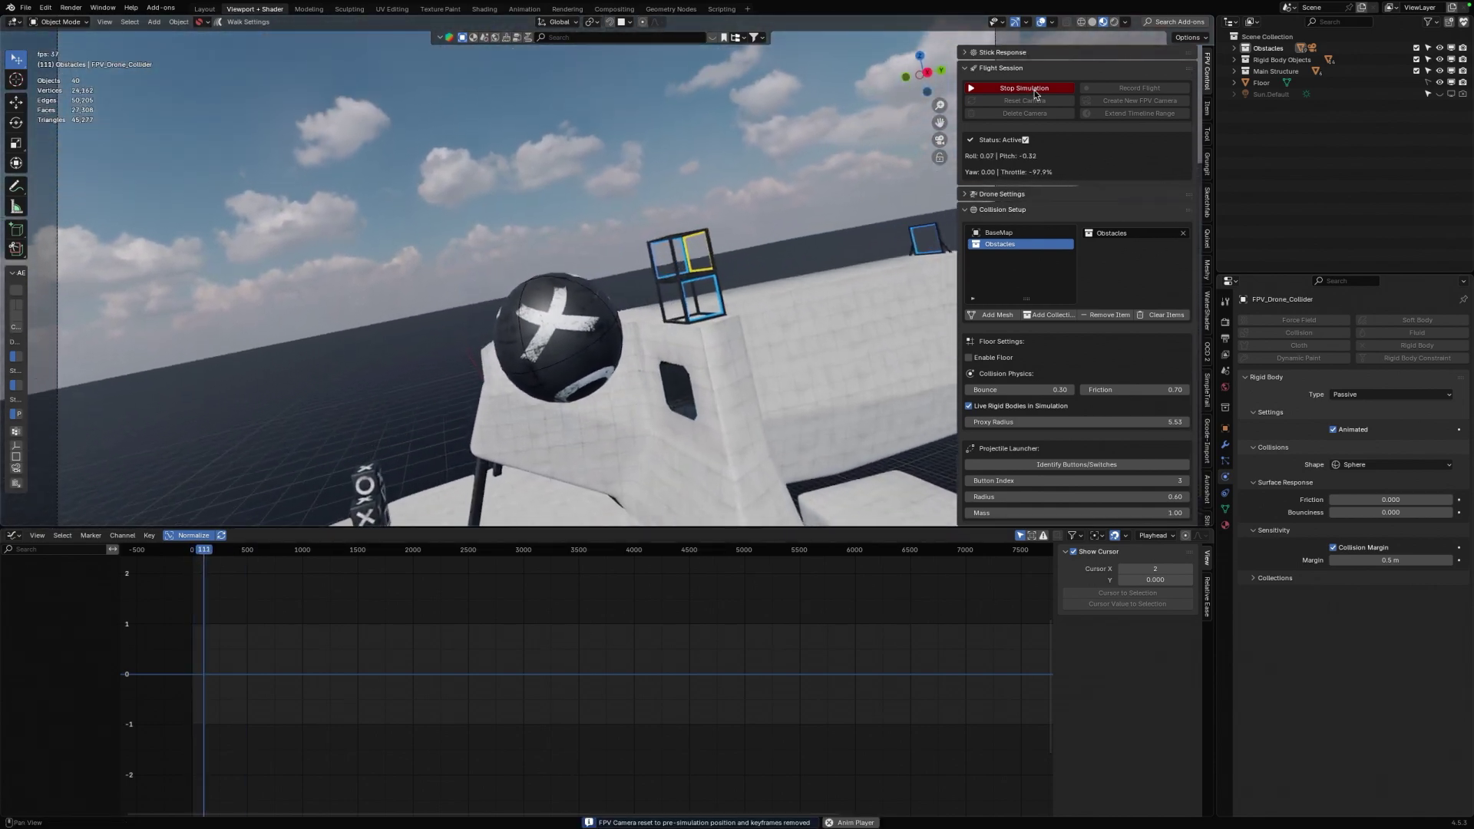
# - Reset the FPV camera, assign controller button 3 to fire projectiles, and test-fire in a practice flight
pyautogui.click(1034, 89)
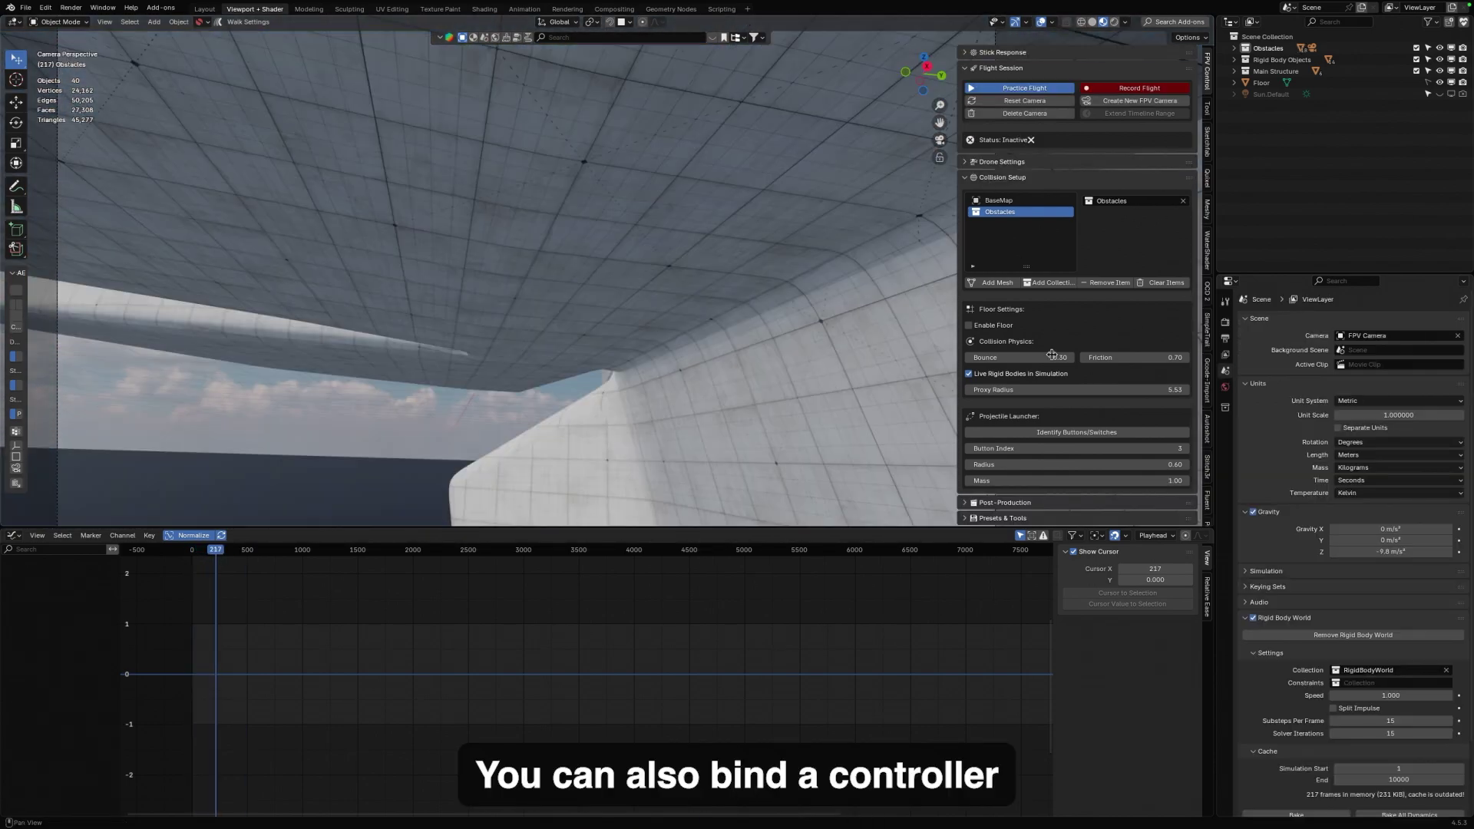
pyautogui.click(1026, 101)
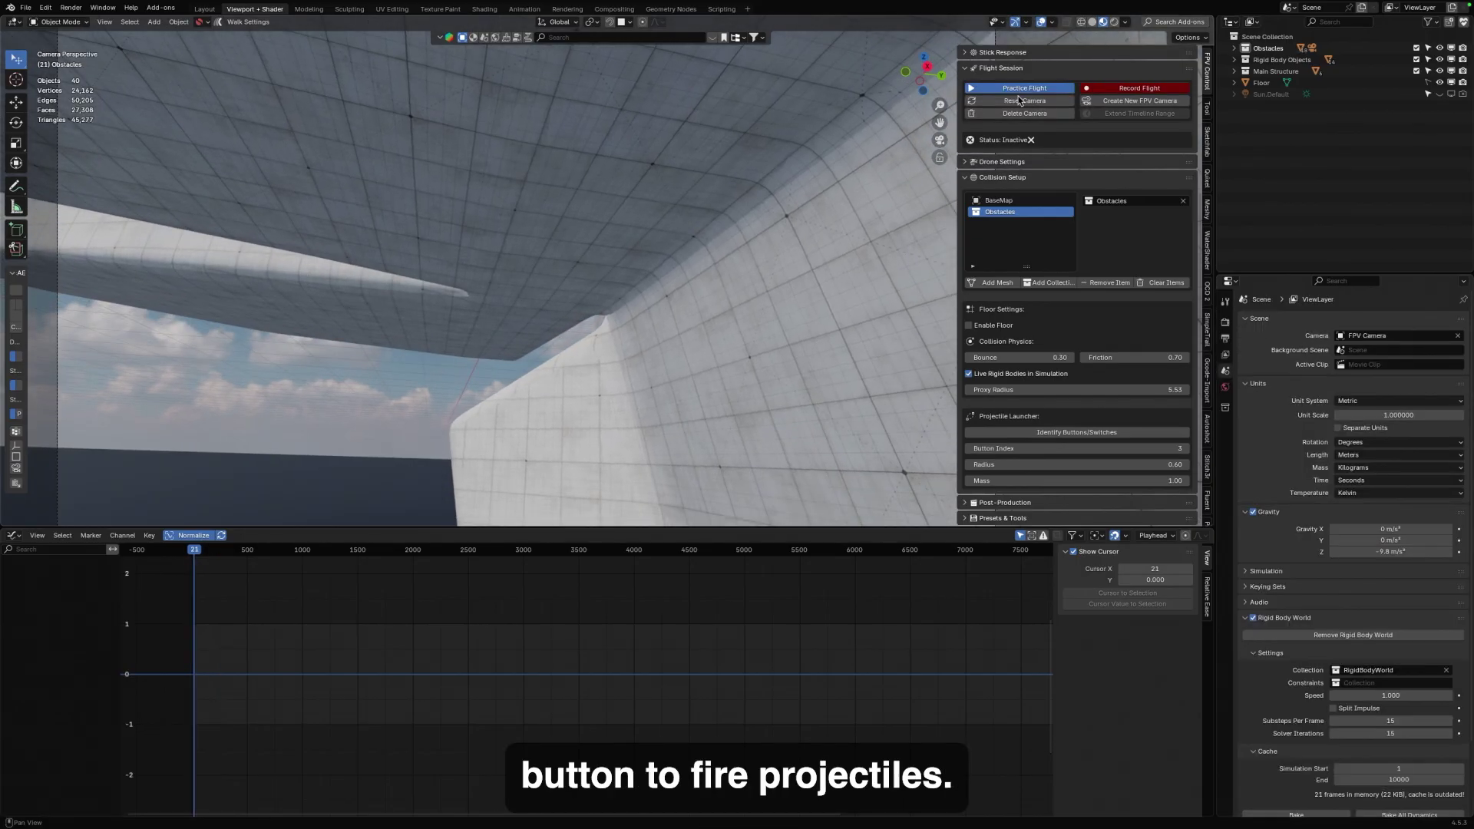
pyautogui.click(1081, 433)
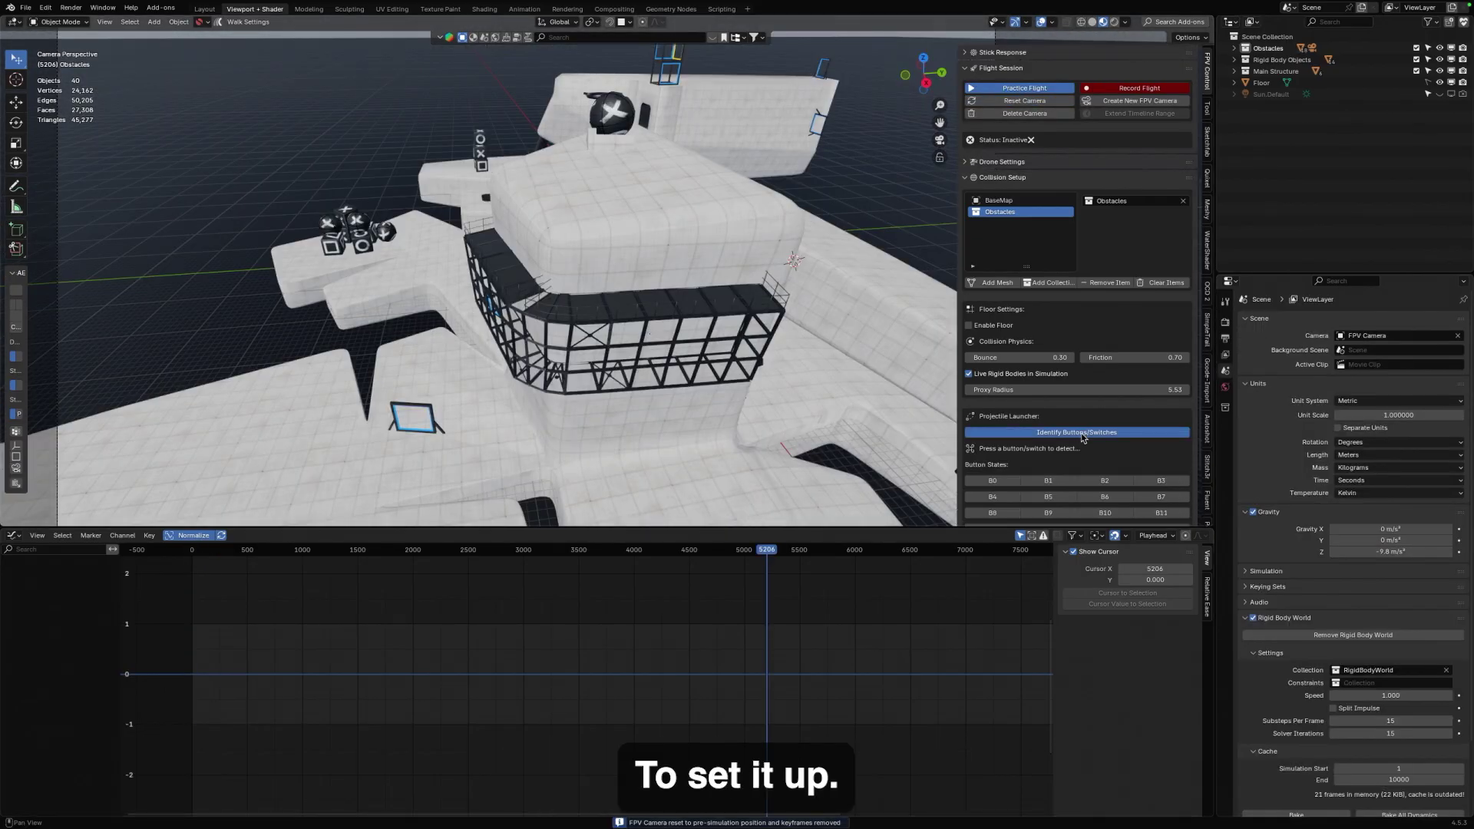
pyautogui.scroll(-2, 1078, 438)
pyautogui.scroll(-1, 1188, 462)
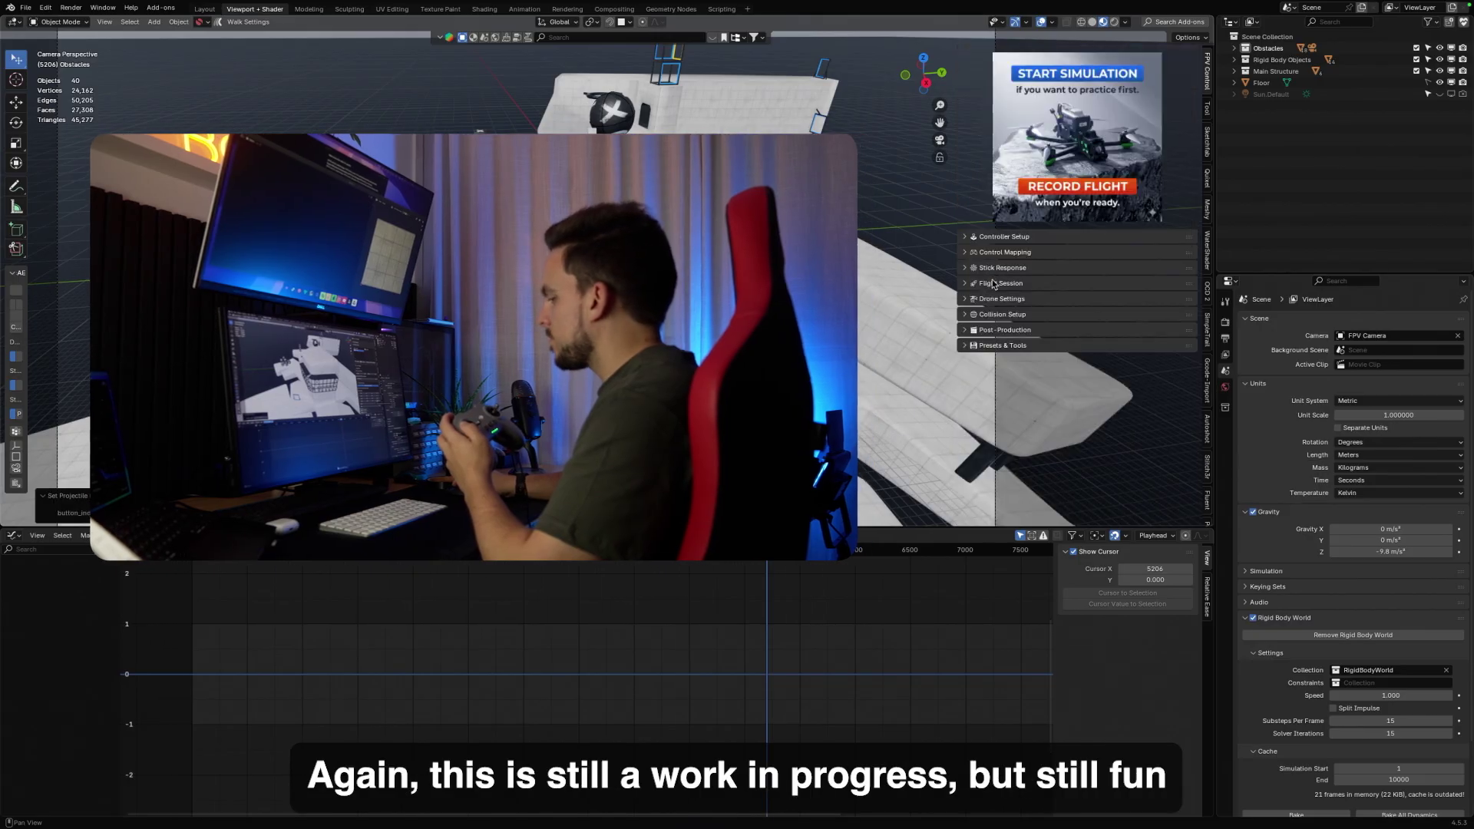
pyautogui.click(1057, 304)
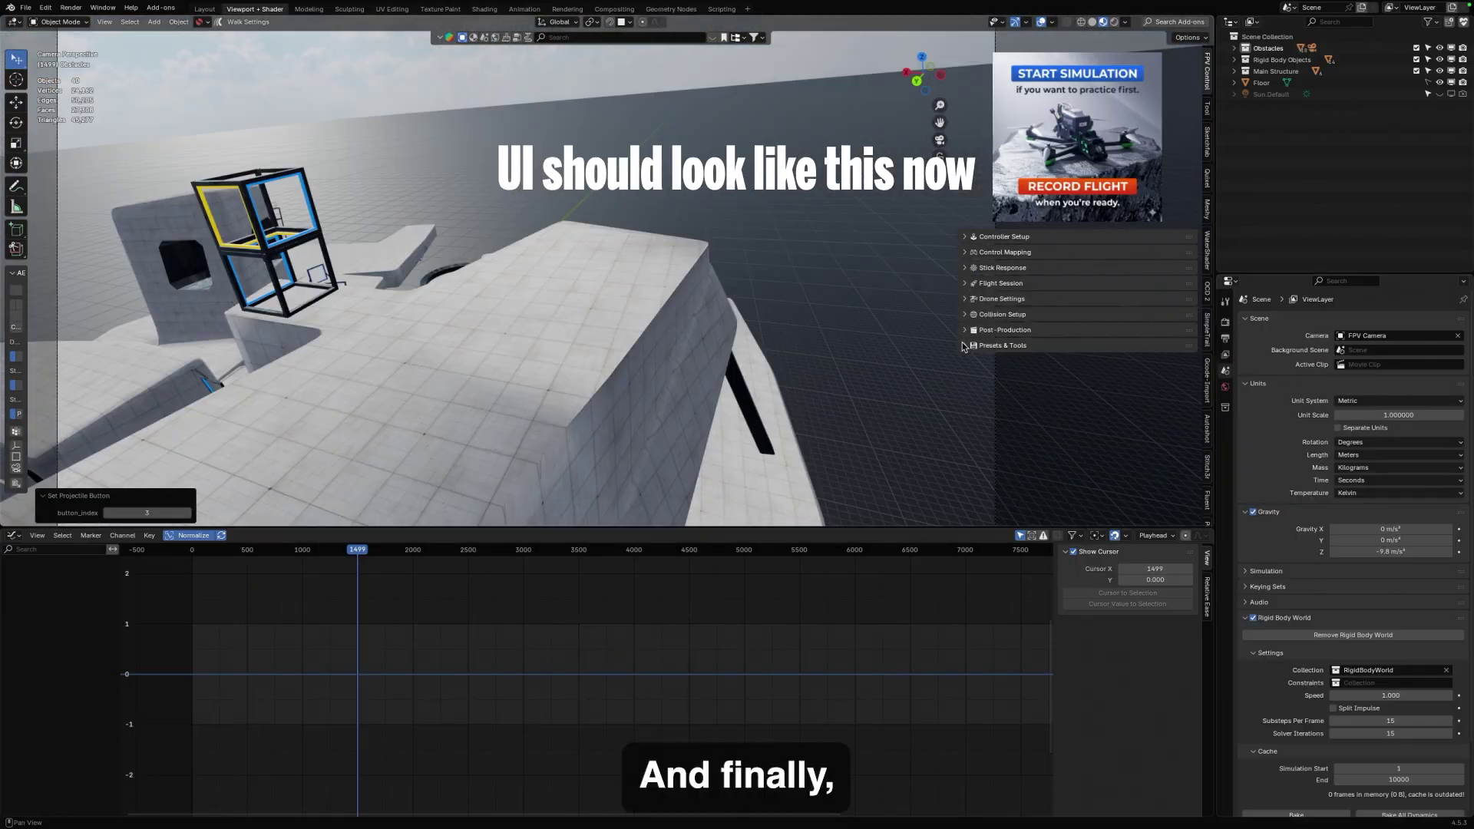
# - Load the DJI FPV RC 3 controller preset and begin saving the settings as a new preset
pyautogui.click(965, 346)
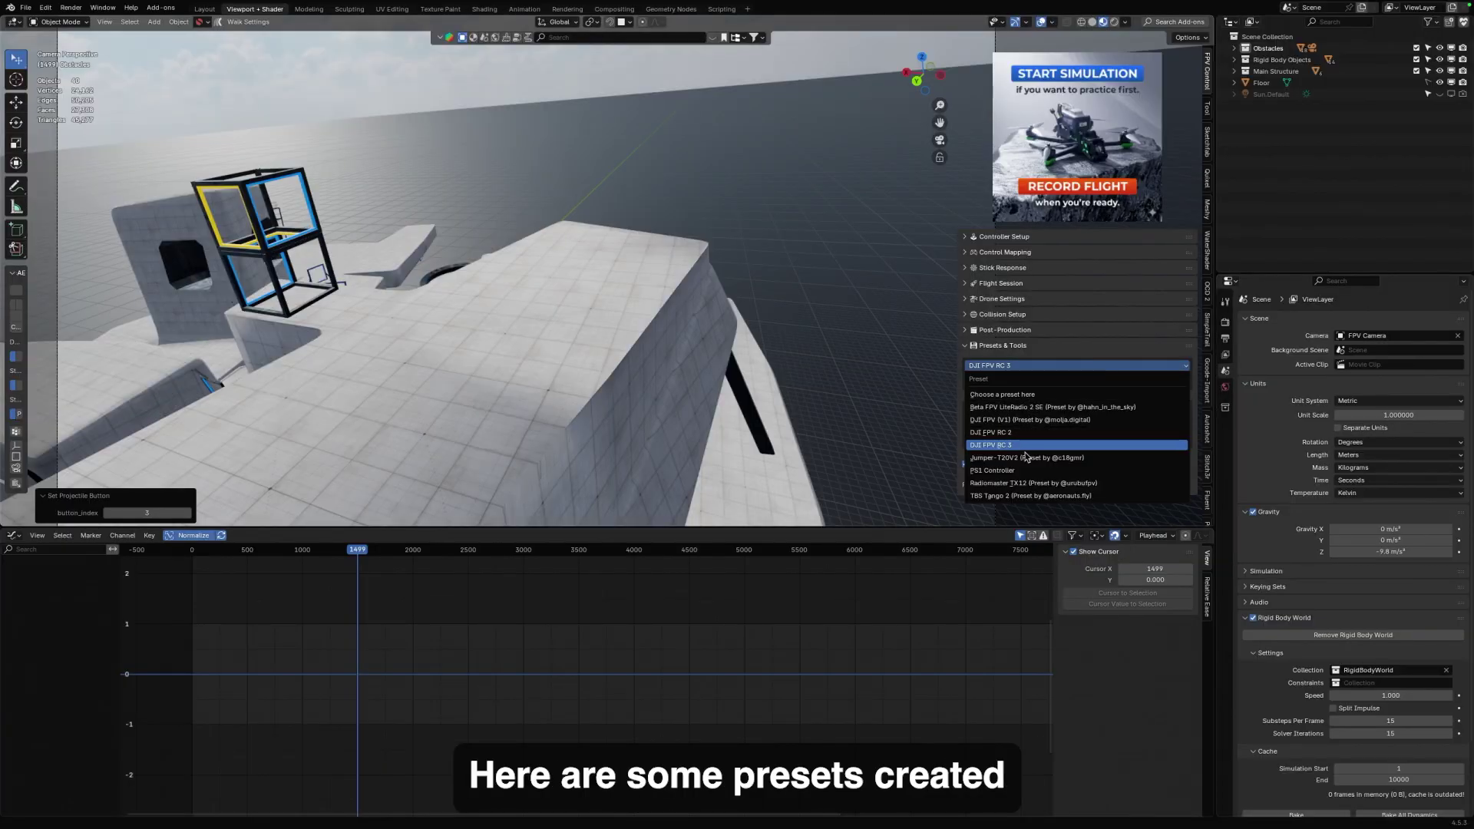
pyautogui.click(1022, 366)
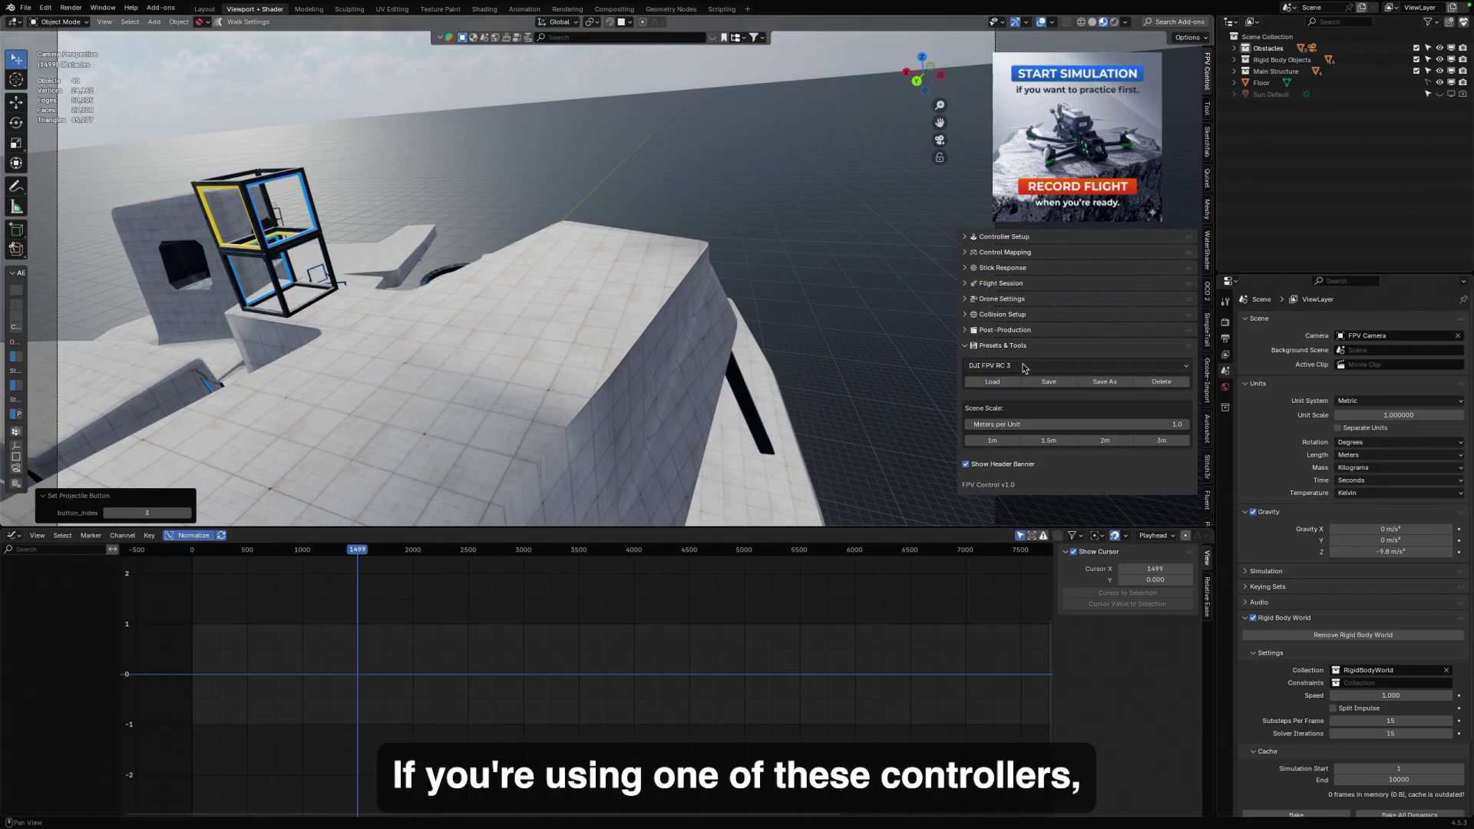
pyautogui.click(1103, 382)
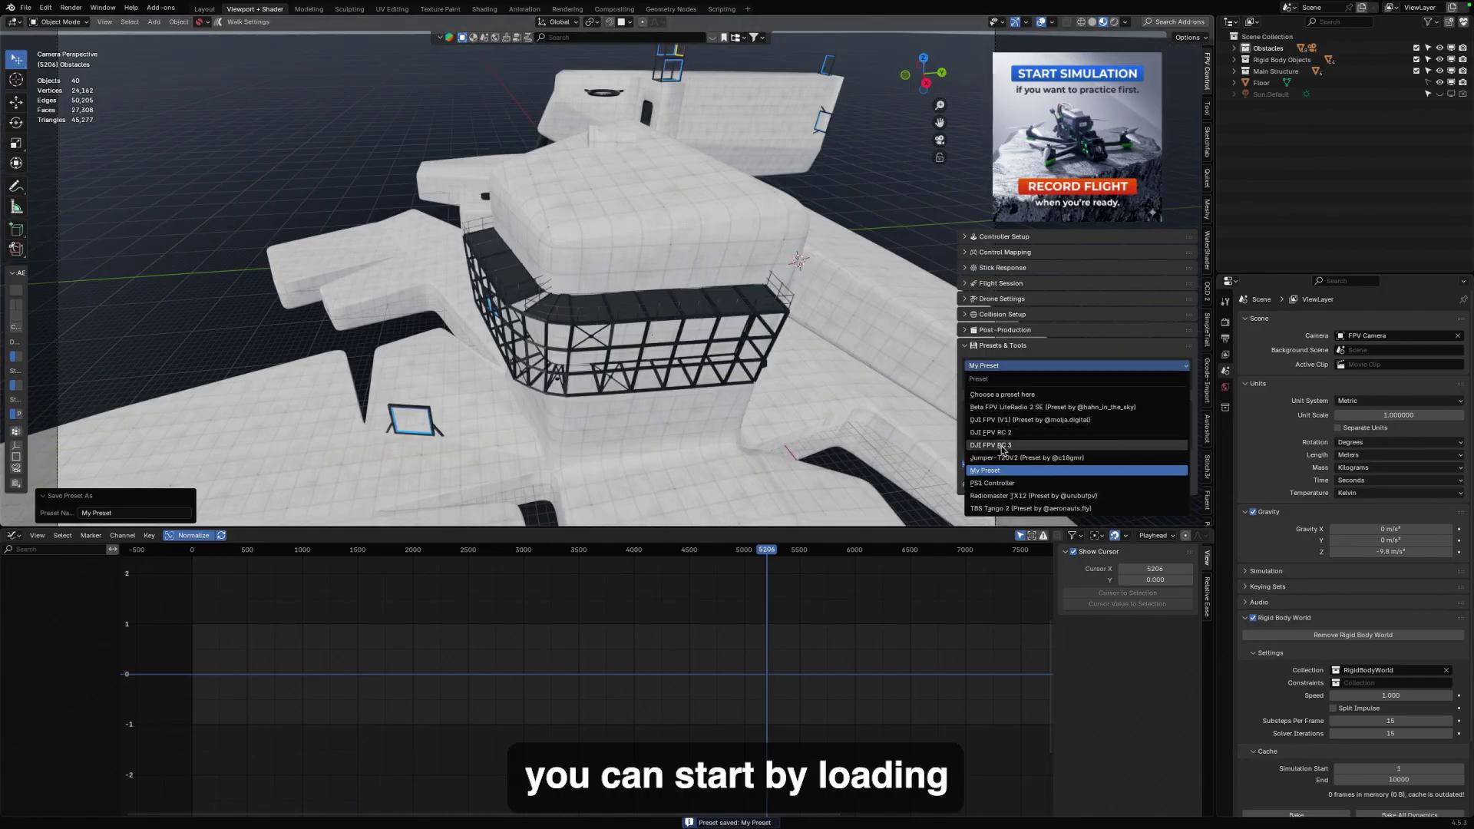
pyautogui.click(1002, 447)
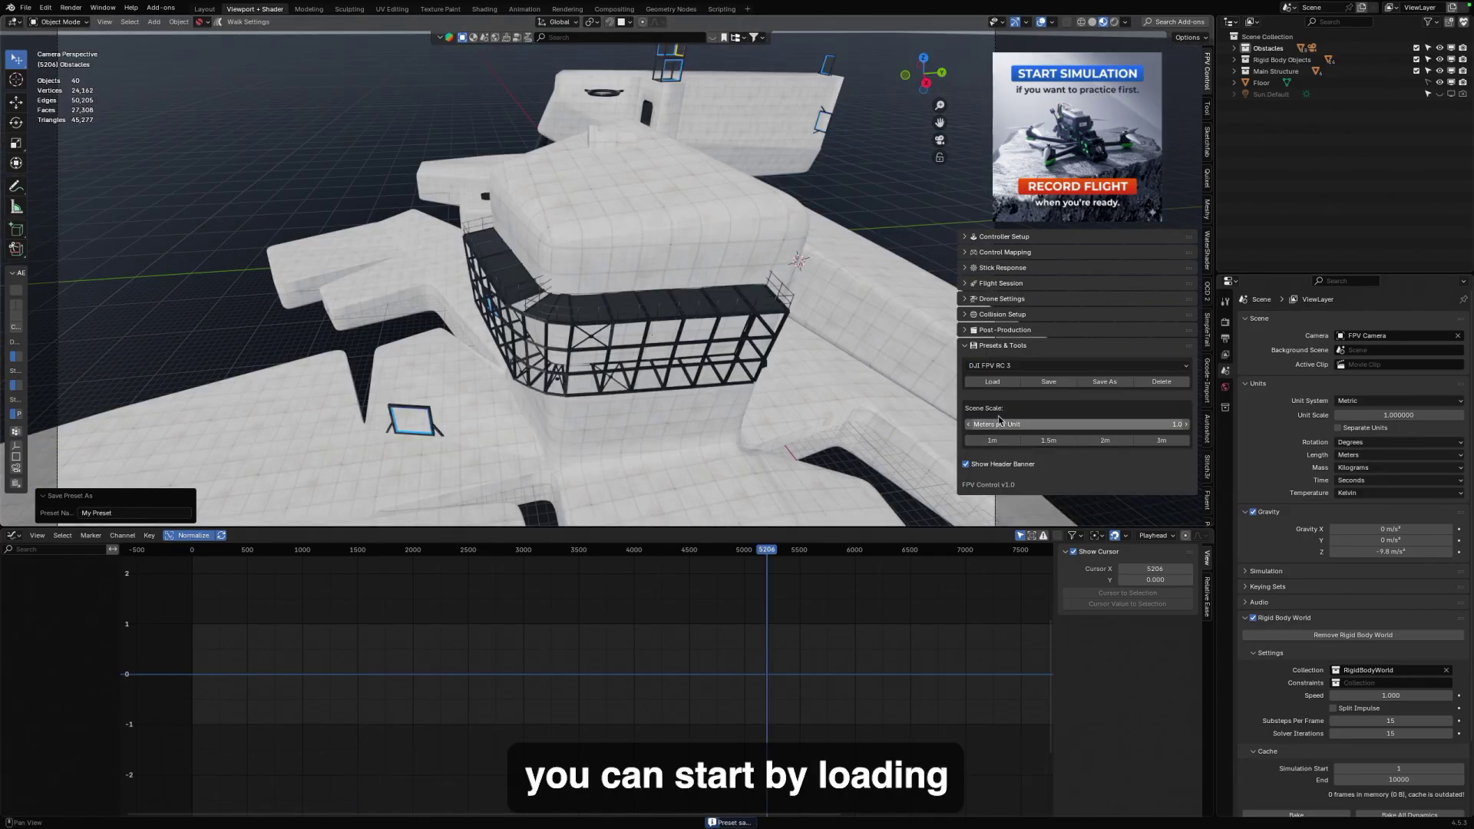
pyautogui.click(998, 382)
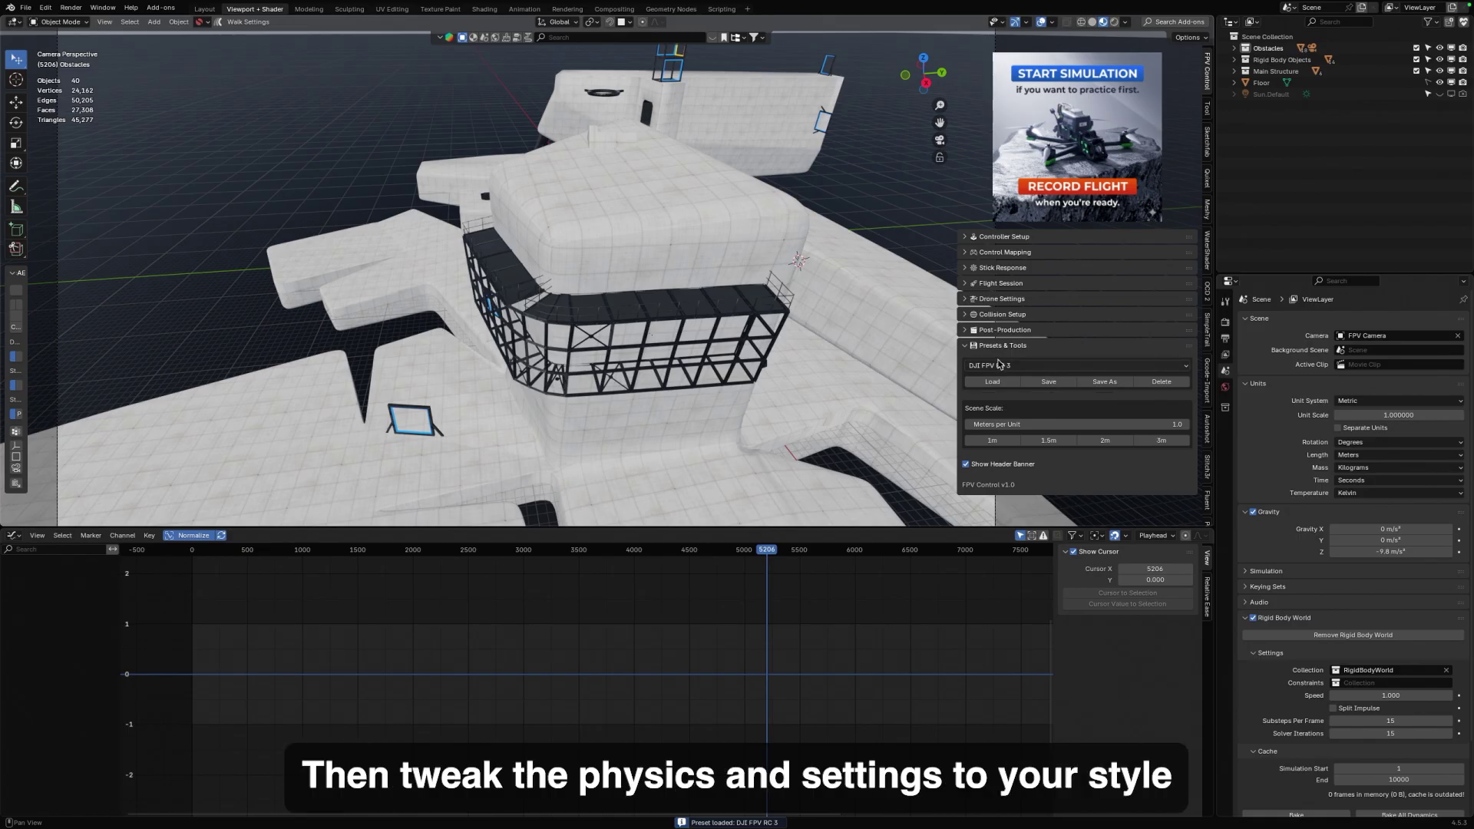
pyautogui.click(1105, 383)
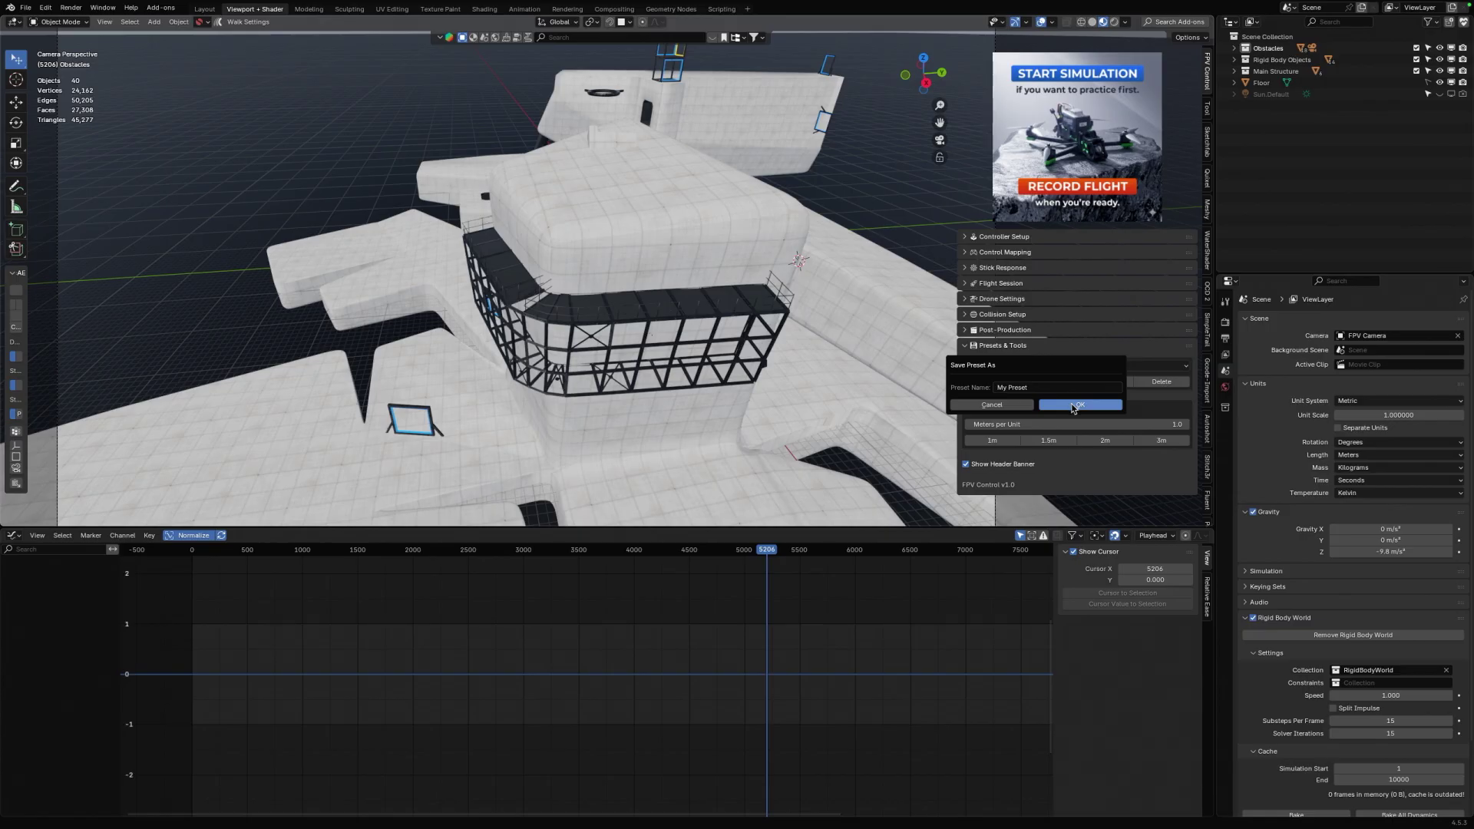
# - Save the preset as 'My Preset' and test-fly the scene at 0.3 meters per unit
pyautogui.click(1073, 406)
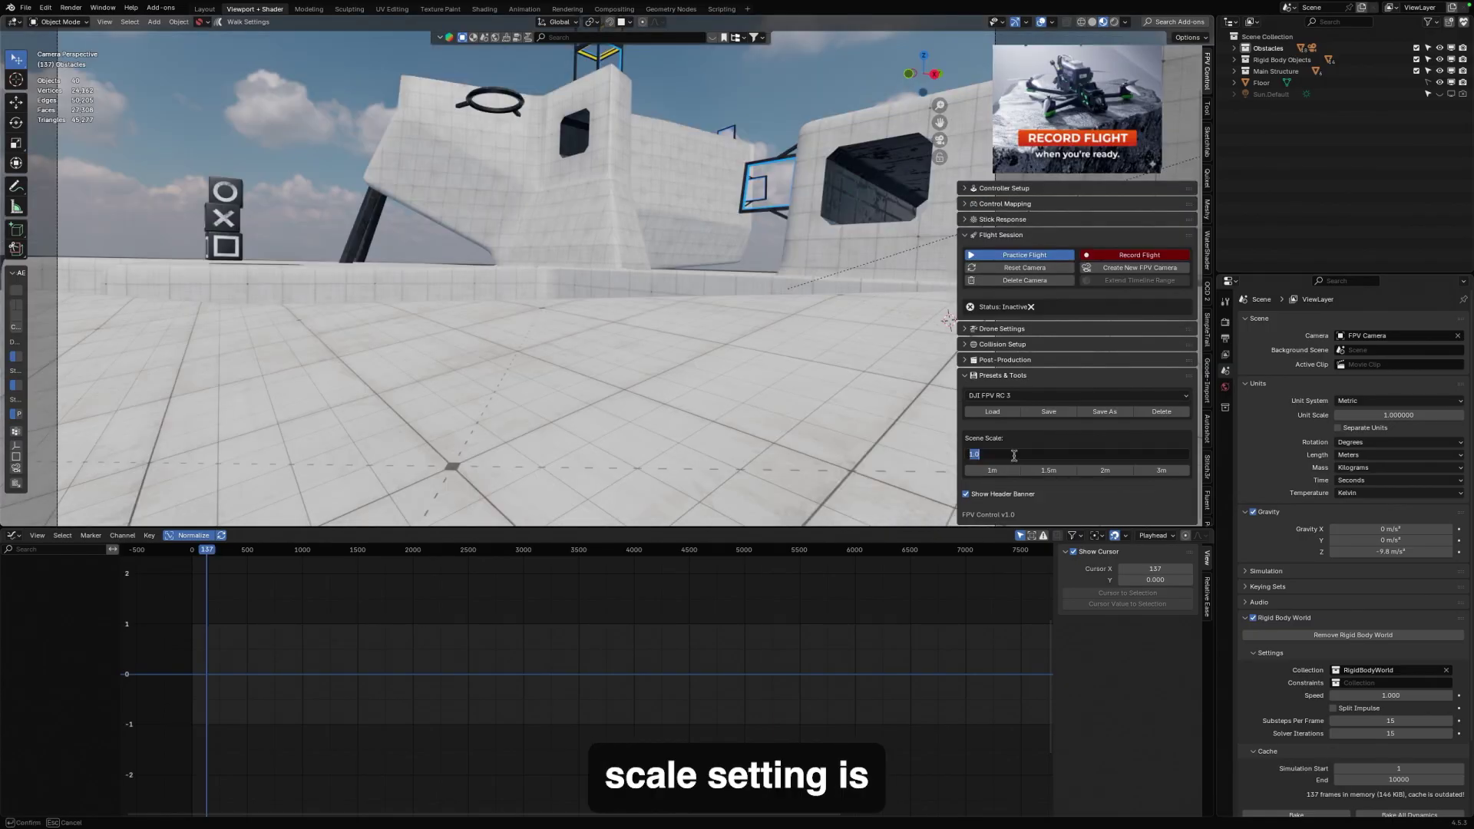
pyautogui.press('BackSpace')
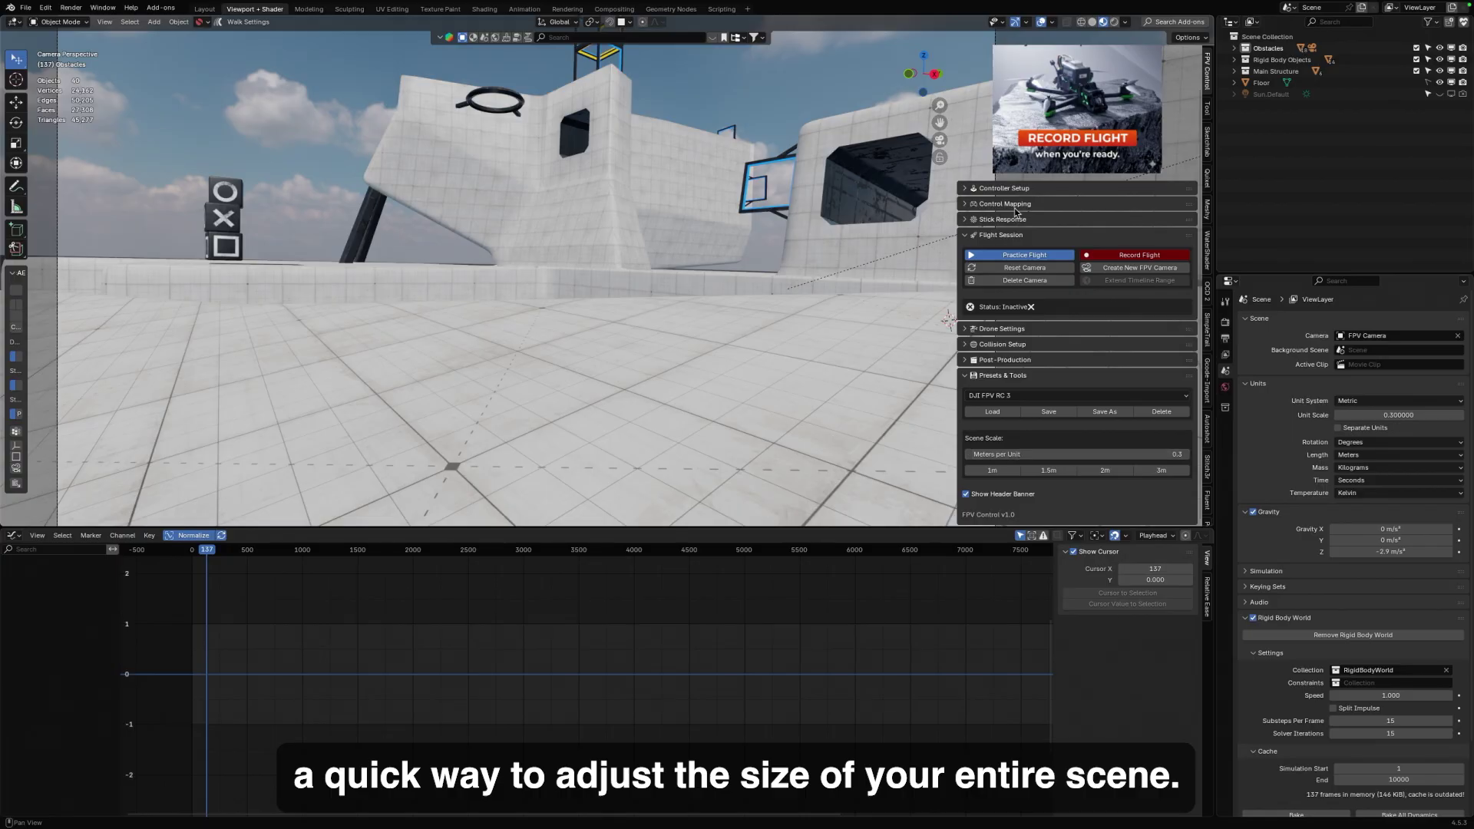
pyautogui.click(1011, 257)
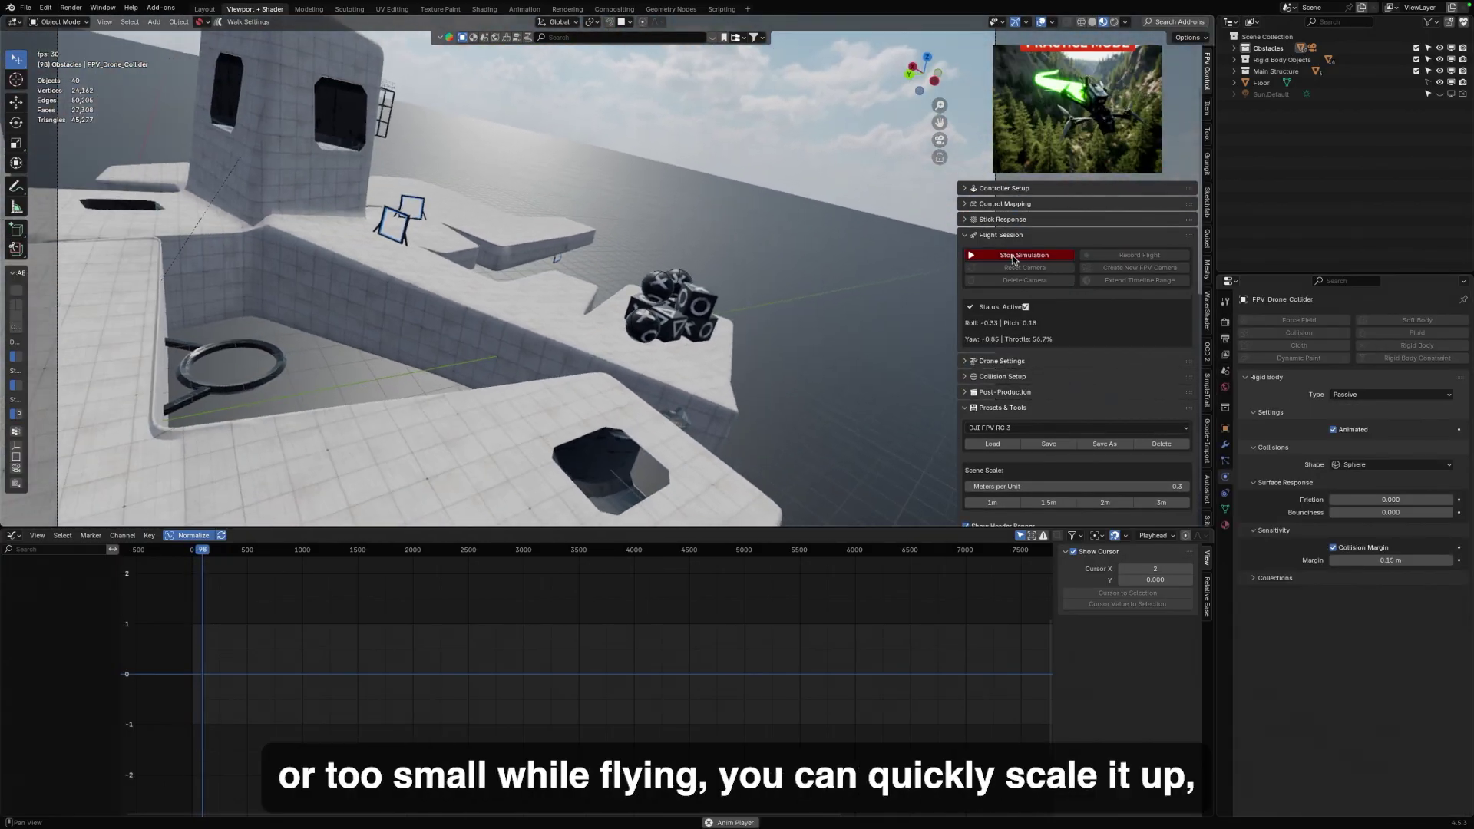
# - Stop the flight, rescale the scene to 2 meters per unit, and fly again
pyautogui.click(1013, 257)
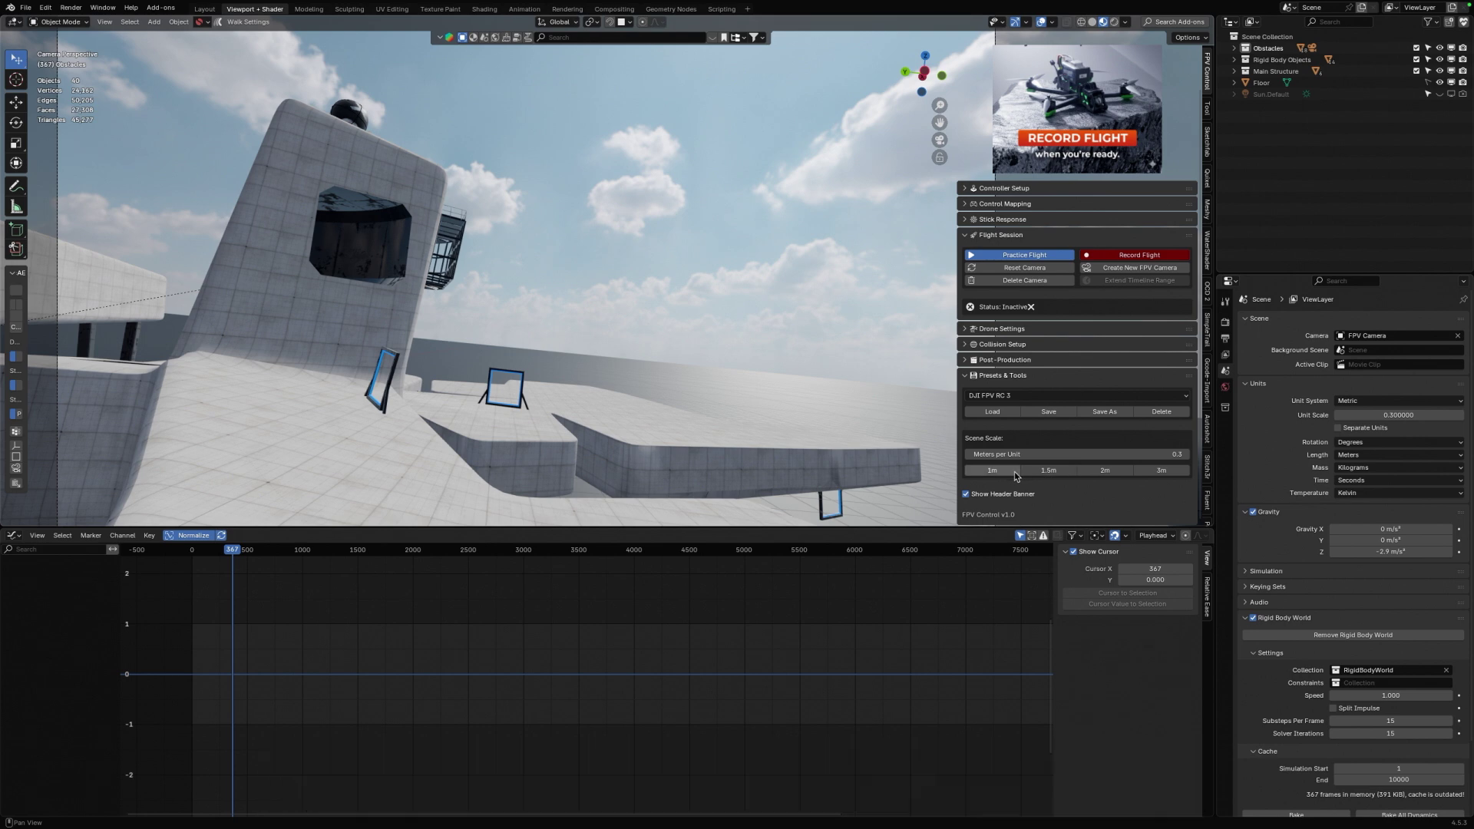
pyautogui.click(1098, 470)
pyautogui.click(1028, 257)
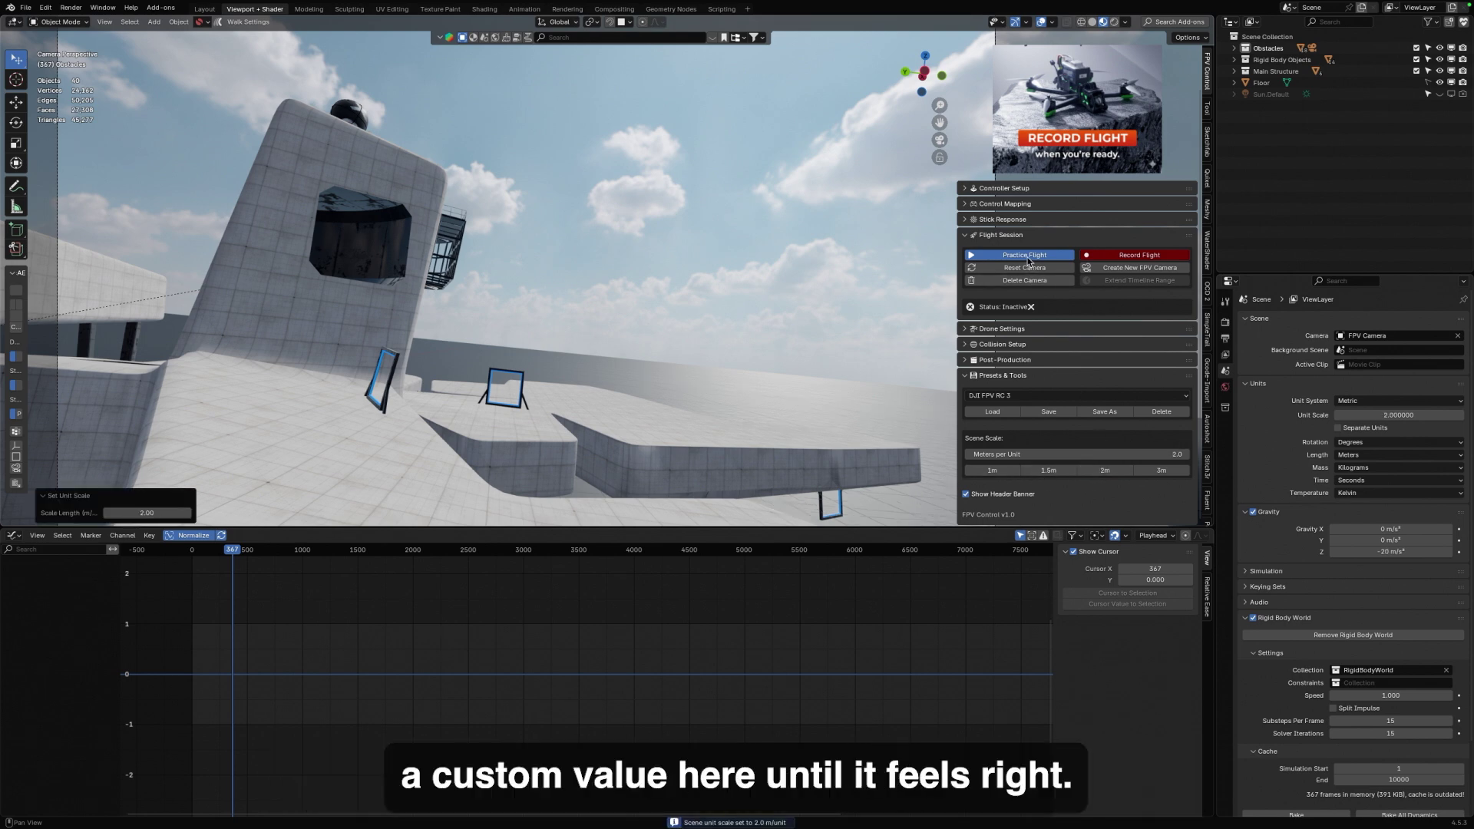